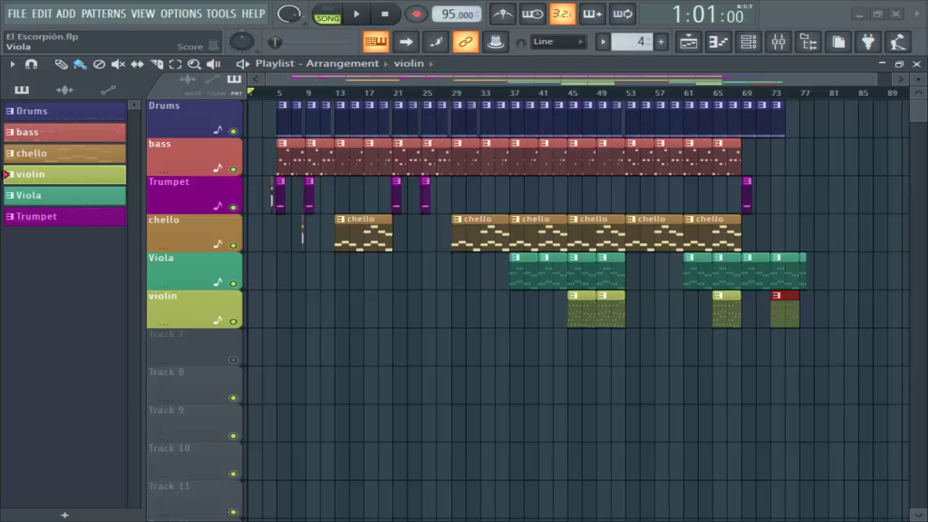
# - Play the song with the mixer in view to check the track levels, and close the mixer and pause playback
pyautogui.click(775, 44)
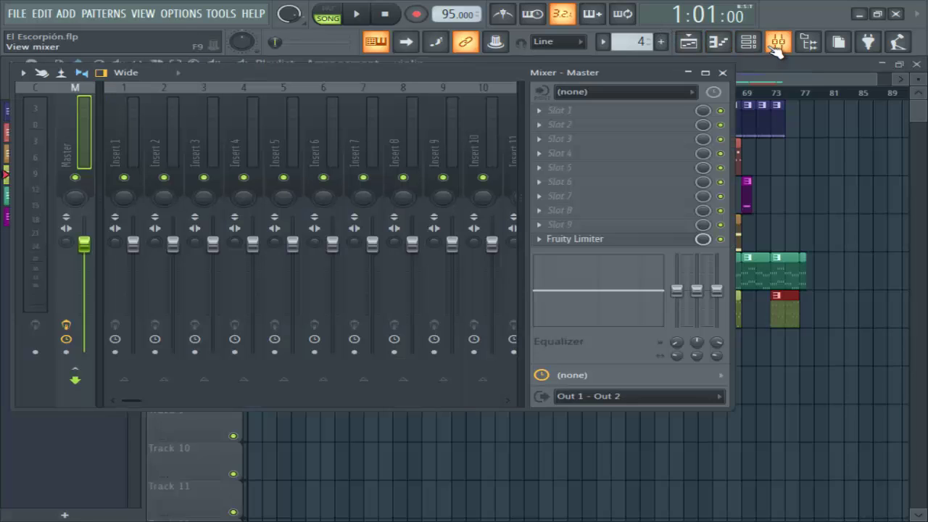
pyautogui.moveTo(466, 80); pyautogui.dragTo(583, 133)
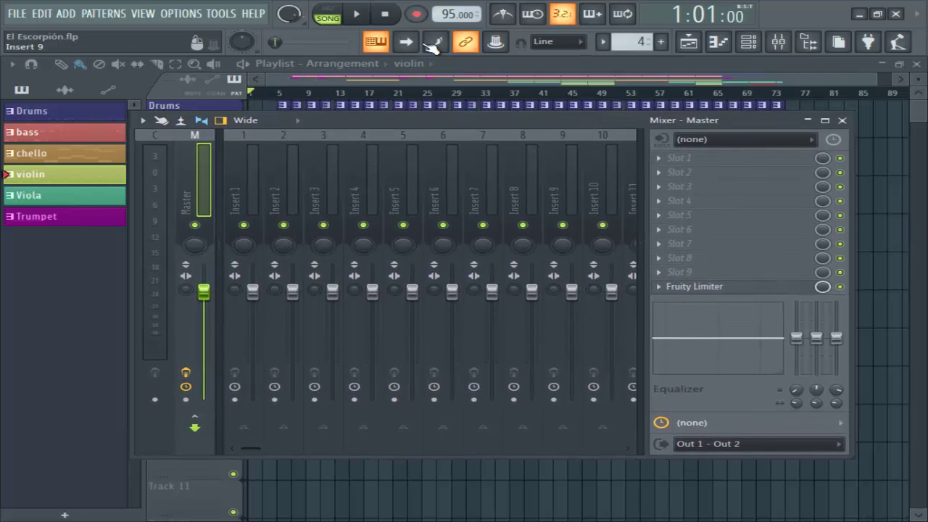
pyautogui.click(356, 14)
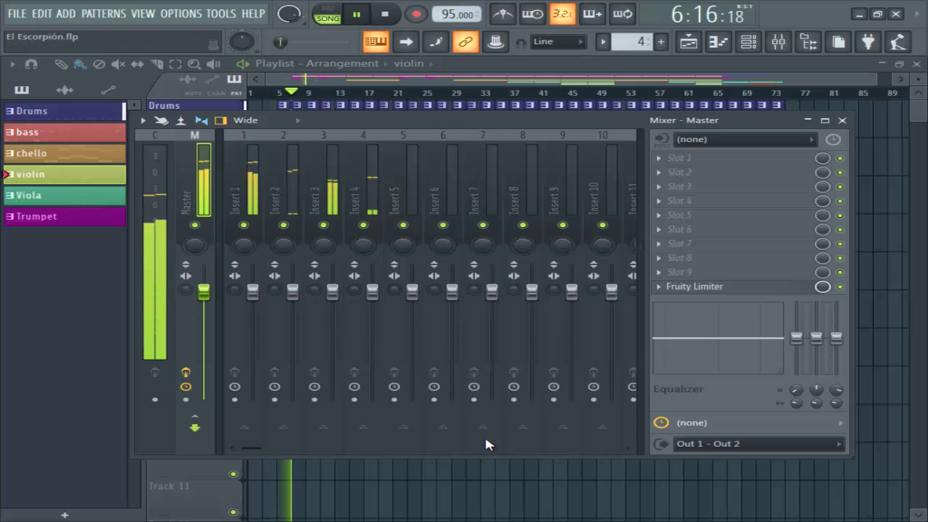
pyautogui.click(843, 121)
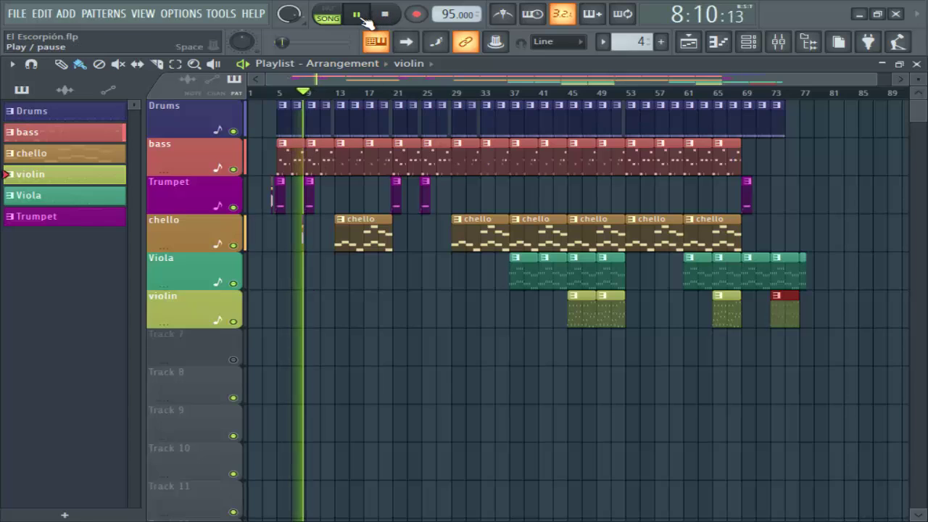
pyautogui.click(358, 14)
# - Bring up the channel rack and inspect the settings of the String 01 instrument
pyautogui.click(779, 44)
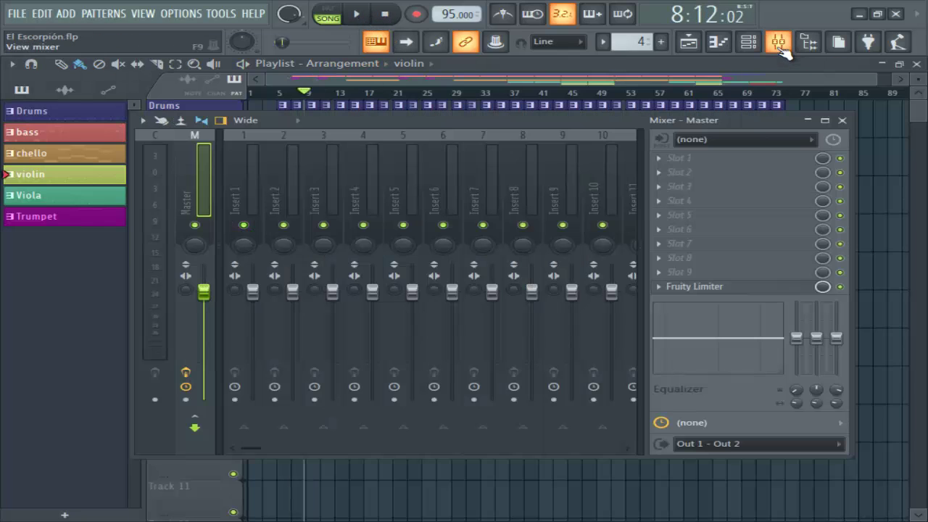
pyautogui.click(768, 48)
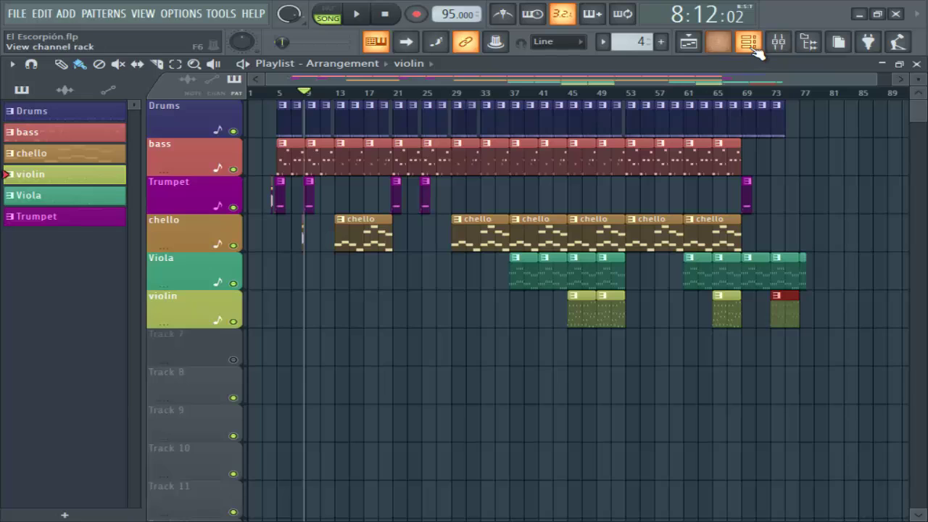
pyautogui.click(748, 42)
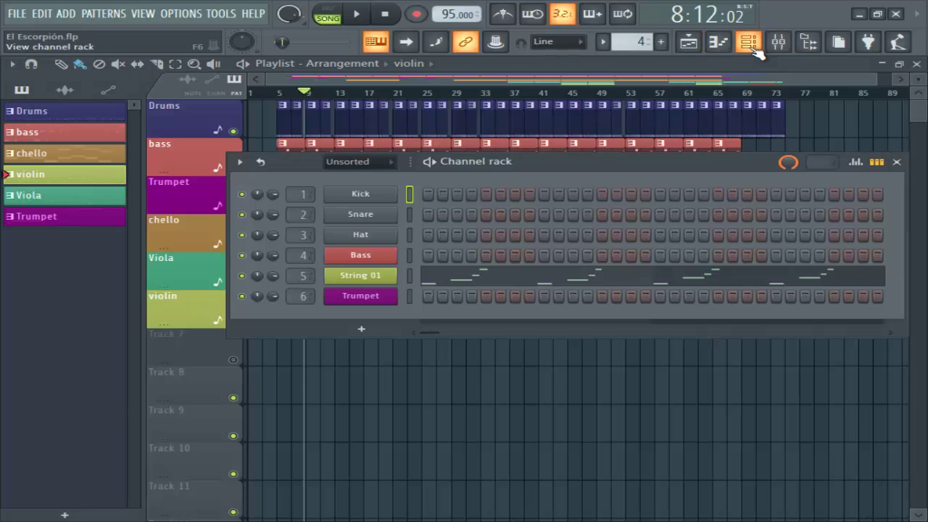
pyautogui.click(360, 275)
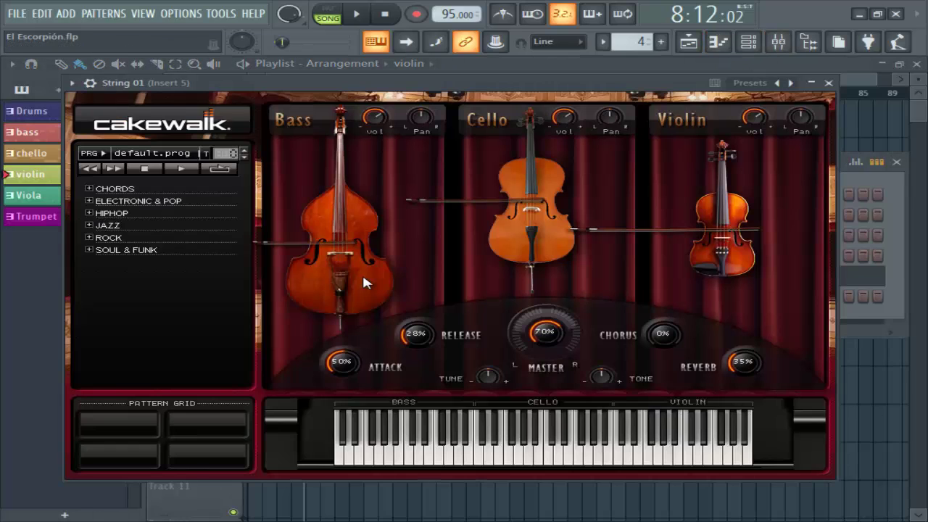
pyautogui.click(829, 83)
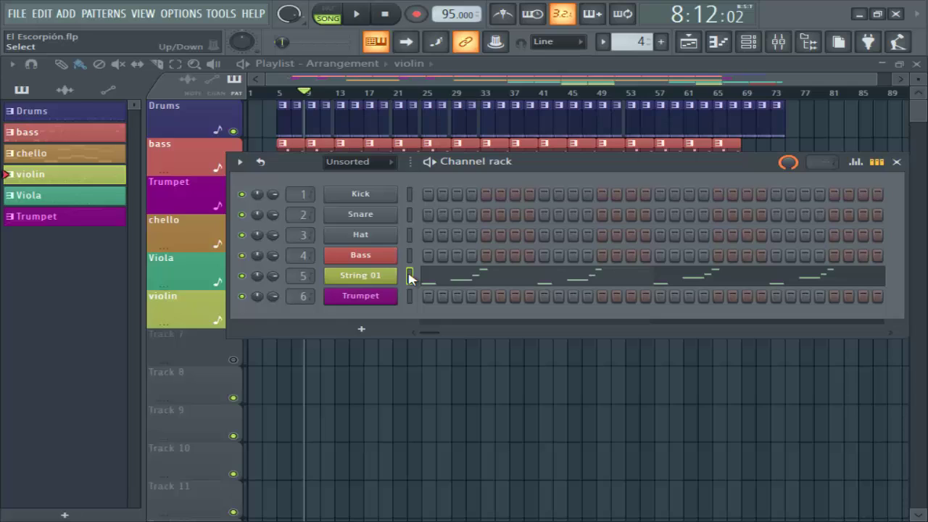
# - Rename the String 01 channel as String
pyautogui.rightClick(380, 277)
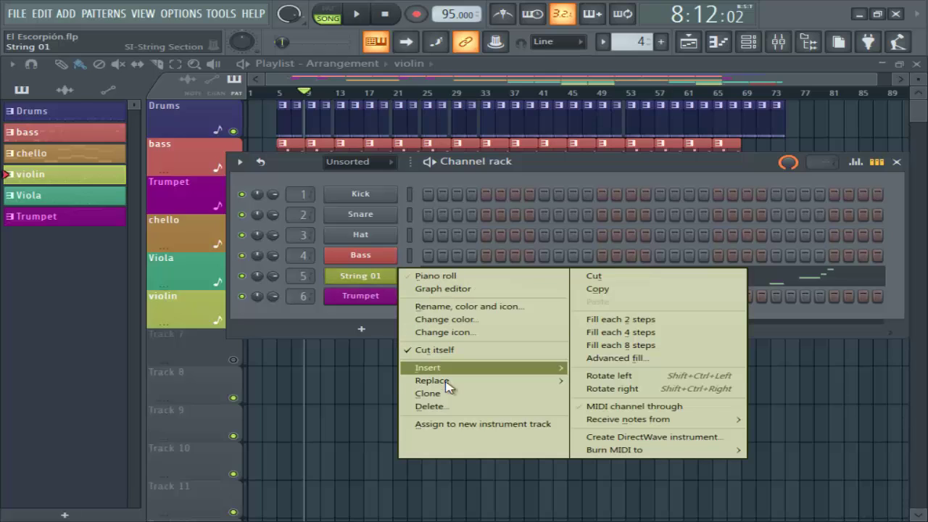
pyautogui.click(454, 307)
pyautogui.moveTo(331, 294); pyautogui.dragTo(379, 292)
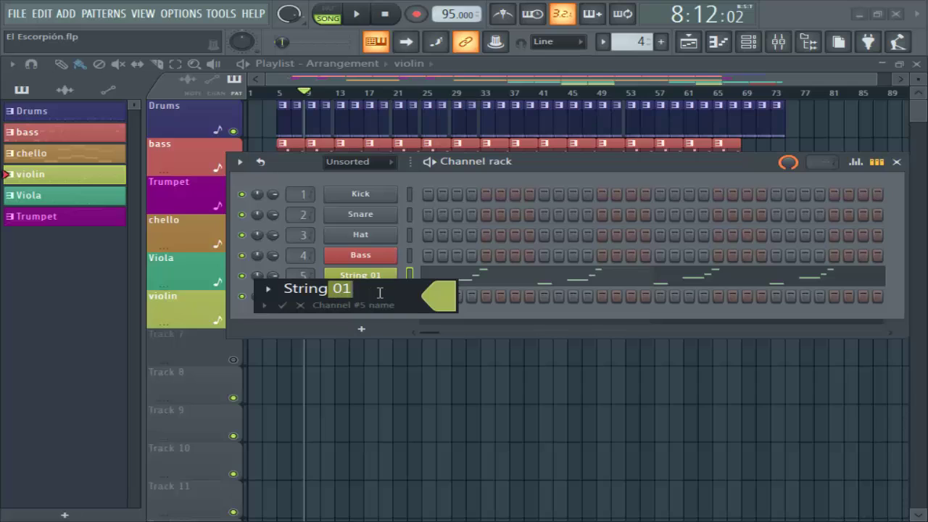
pyautogui.press('BackSpace')
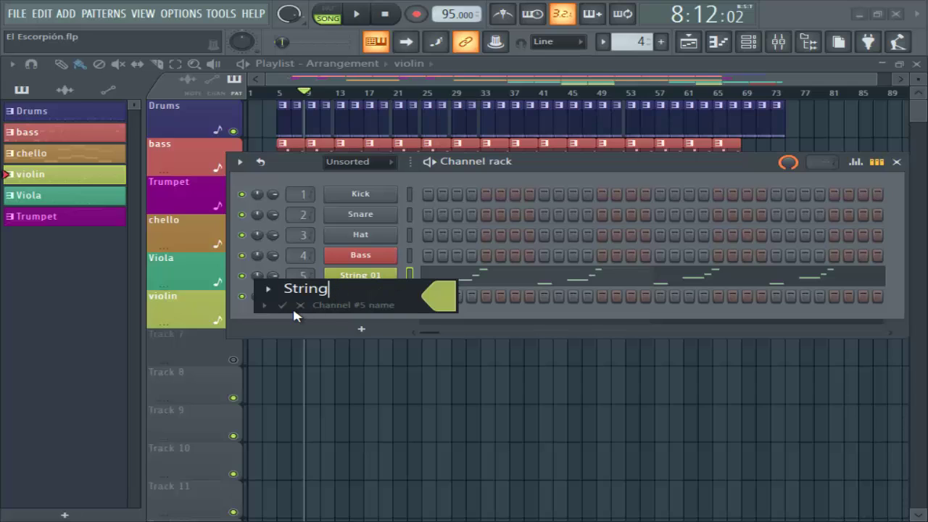
pyautogui.press('Return')
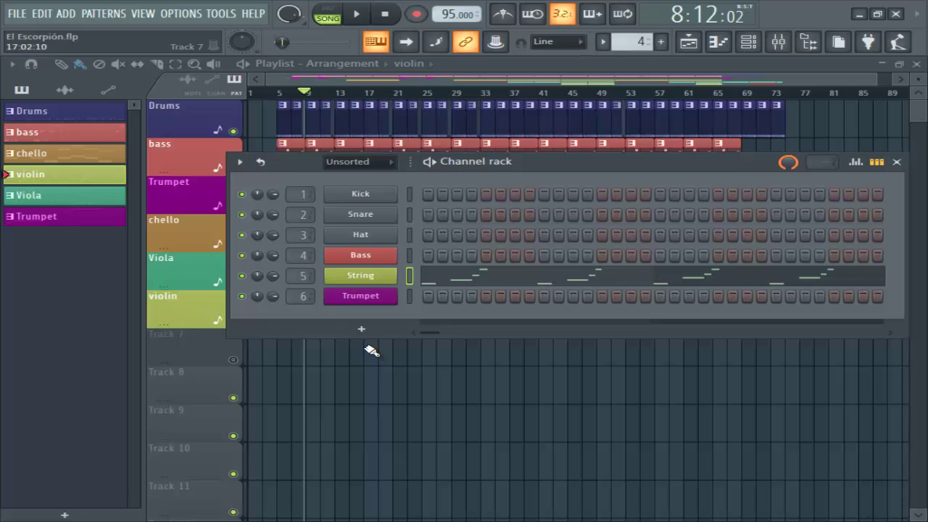
# - Replace the Kick channel's sample with DNC_Kick_3 from the Dance drums folder, auditioning the neighbouring kick samples
pyautogui.click(359, 206)
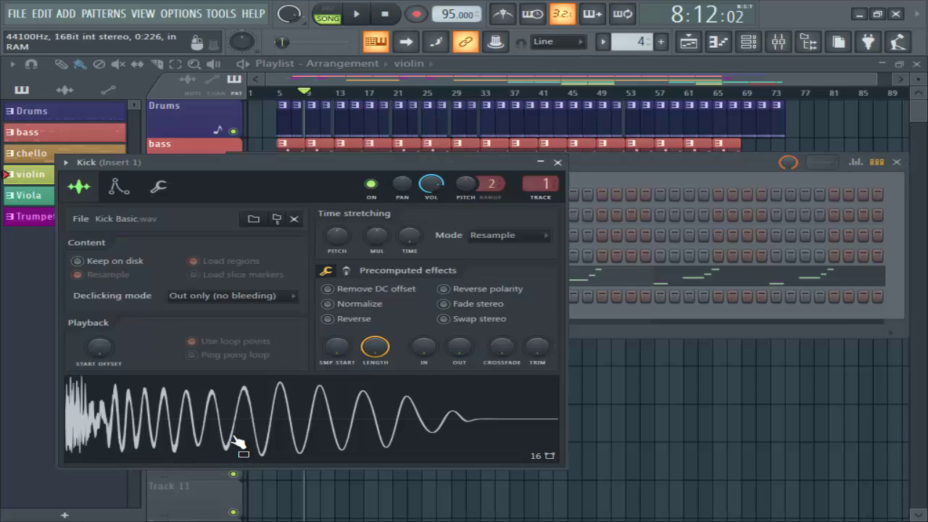
pyautogui.click(253, 220)
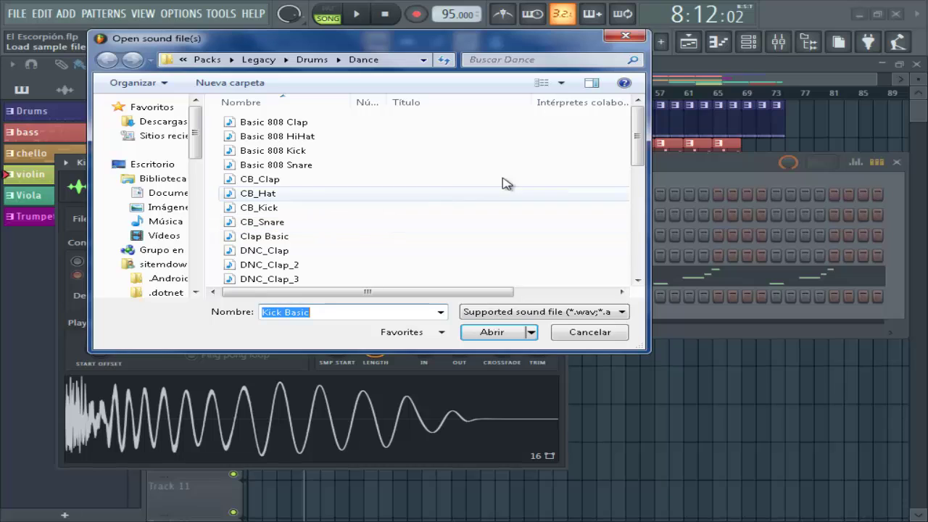
pyautogui.moveTo(635, 154); pyautogui.dragTo(635, 231)
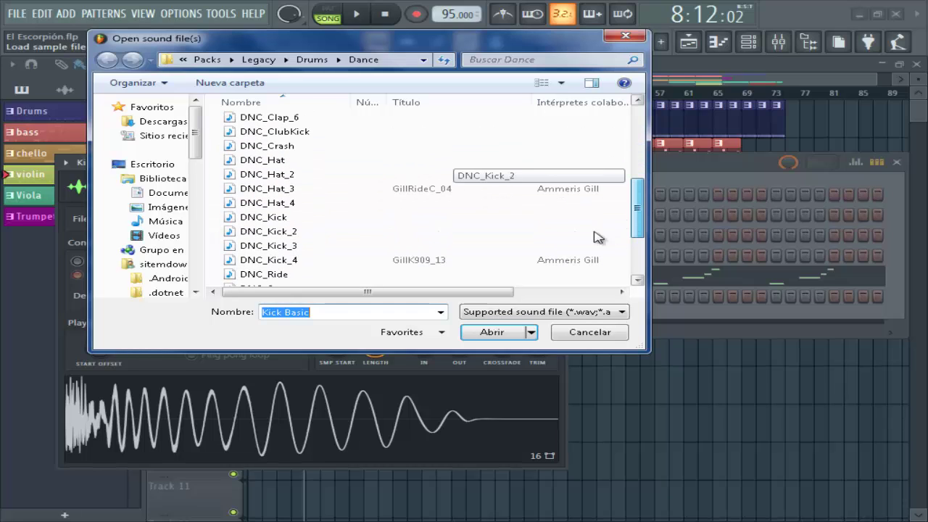
pyautogui.click(259, 234)
pyautogui.click(259, 245)
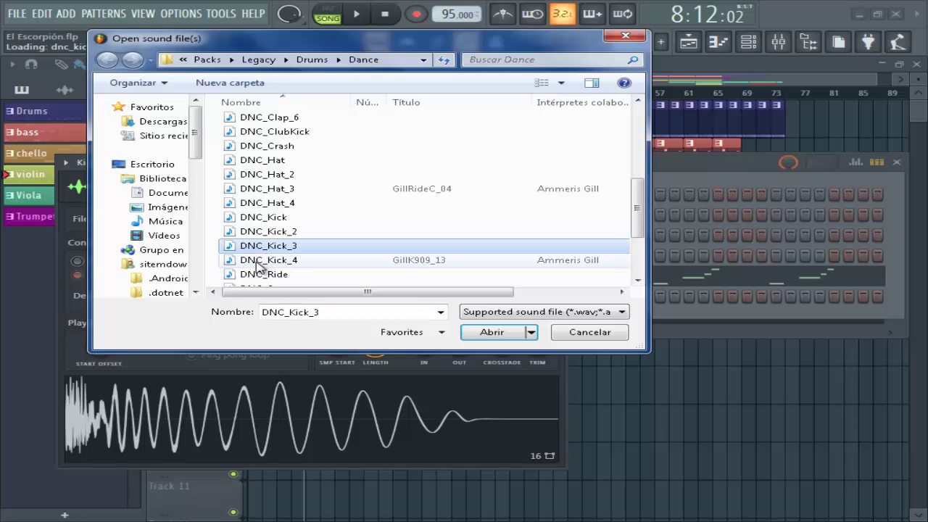
pyautogui.click(258, 255)
pyautogui.click(259, 246)
pyautogui.click(504, 333)
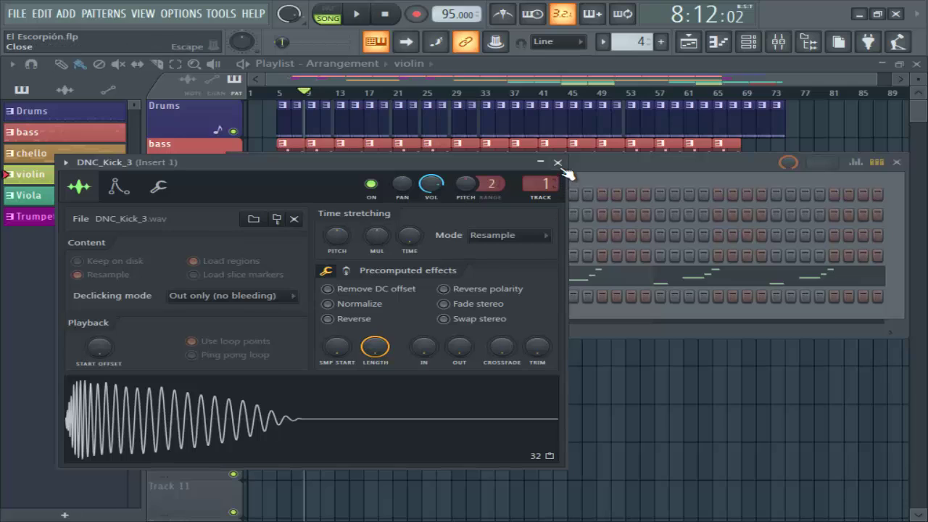
pyautogui.click(558, 162)
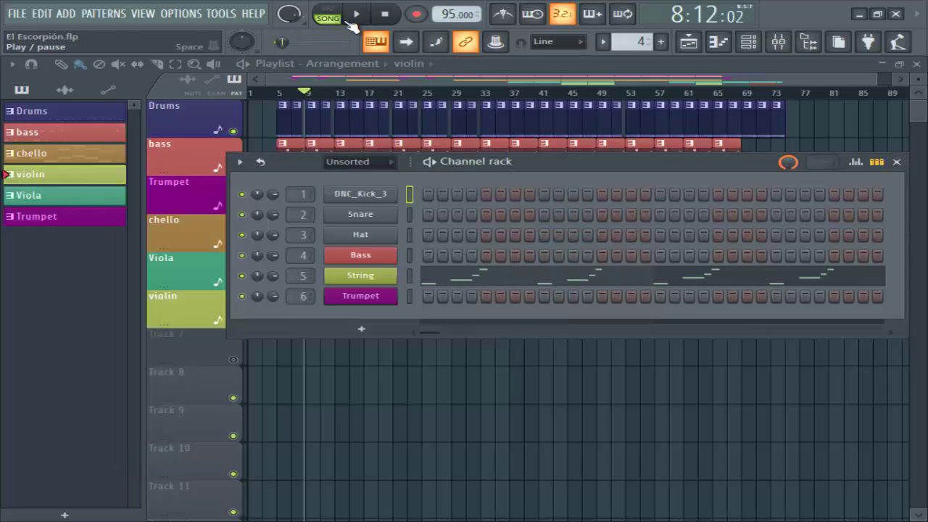
# - During song playback, adjust the Bass instrument's tune to 0.52, compression to 7%, drive to 0.04, and its bass tone
pyautogui.click(356, 16)
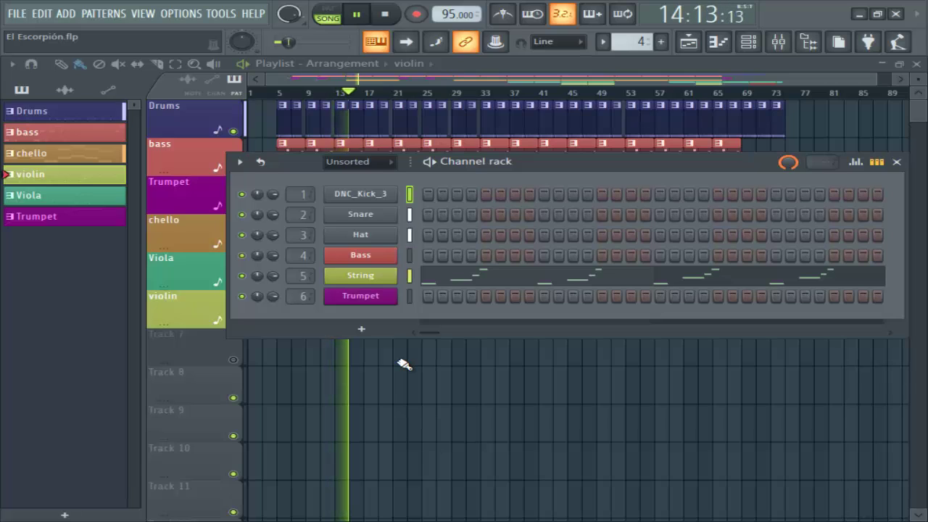
pyautogui.click(371, 260)
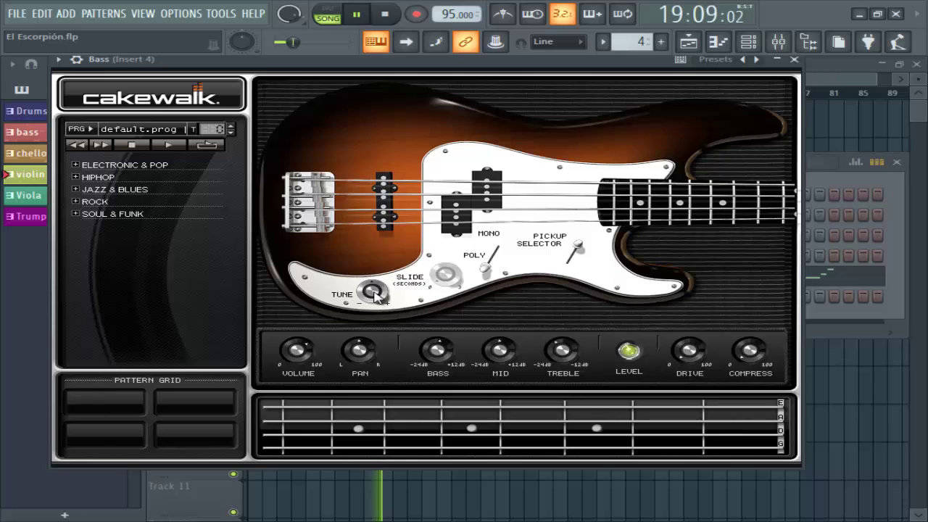
pyautogui.moveTo(372, 294)
pyautogui.mouseDown()
pyautogui.moveTo(353, 232)
pyautogui.moveTo(367, 311)
pyautogui.moveTo(363, 295)
pyautogui.mouseUp()
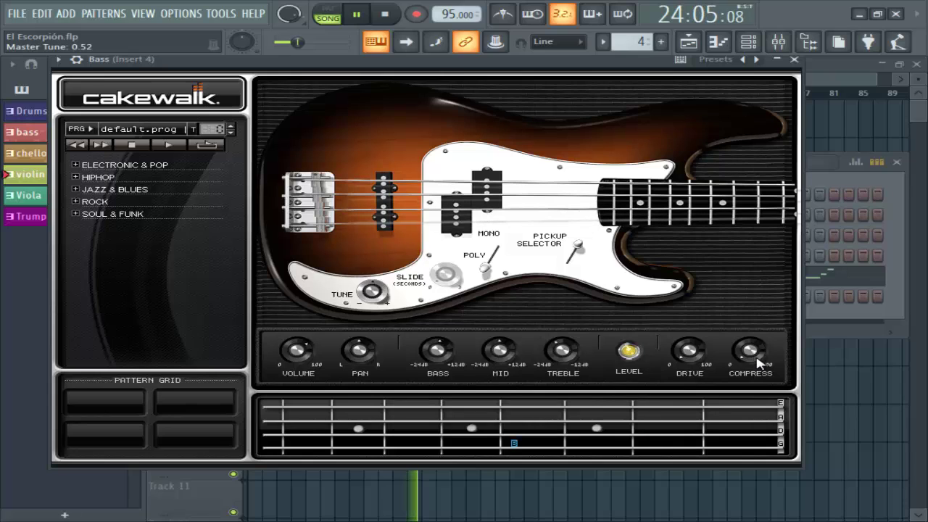
pyautogui.moveTo(756, 352); pyautogui.dragTo(746, 348)
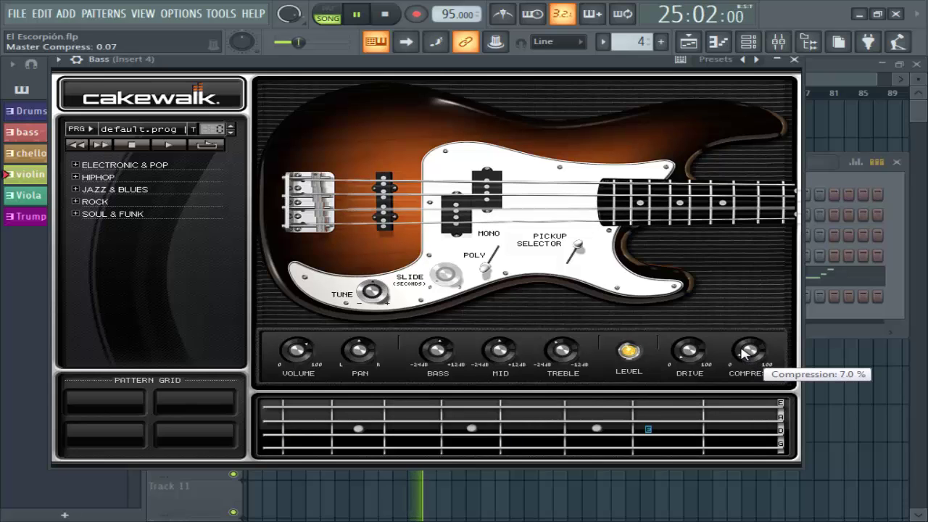
pyautogui.moveTo(682, 360)
pyautogui.mouseDown()
pyautogui.moveTo(679, 343)
pyautogui.moveTo(688, 368)
pyautogui.mouseUp()
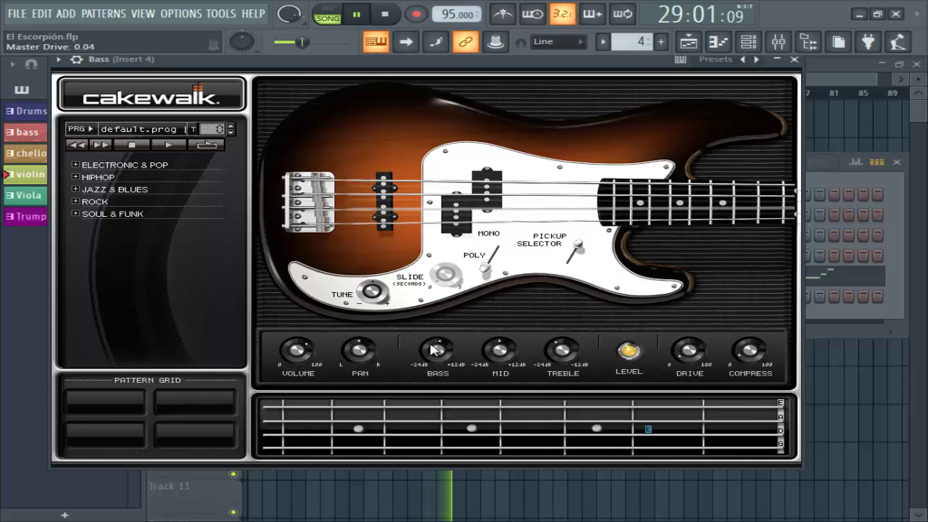
pyautogui.moveTo(424, 353)
pyautogui.mouseDown()
pyautogui.moveTo(431, 327)
pyautogui.moveTo(453, 384)
pyautogui.moveTo(420, 355)
pyautogui.mouseUp()
pyautogui.click(794, 59)
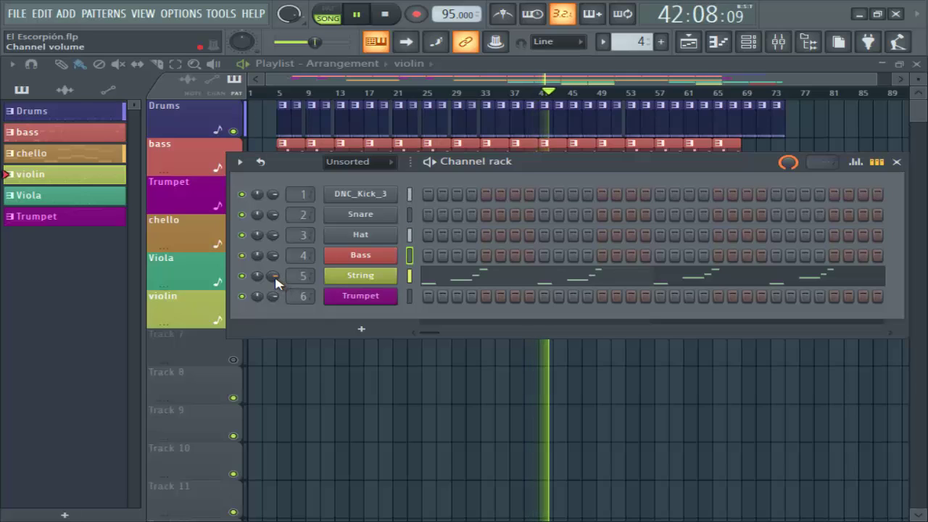
# - Pan the String channel to the right, the Snare 77% left, and the Hat to the left
pyautogui.moveTo(256, 273); pyautogui.dragTo(247, 231)
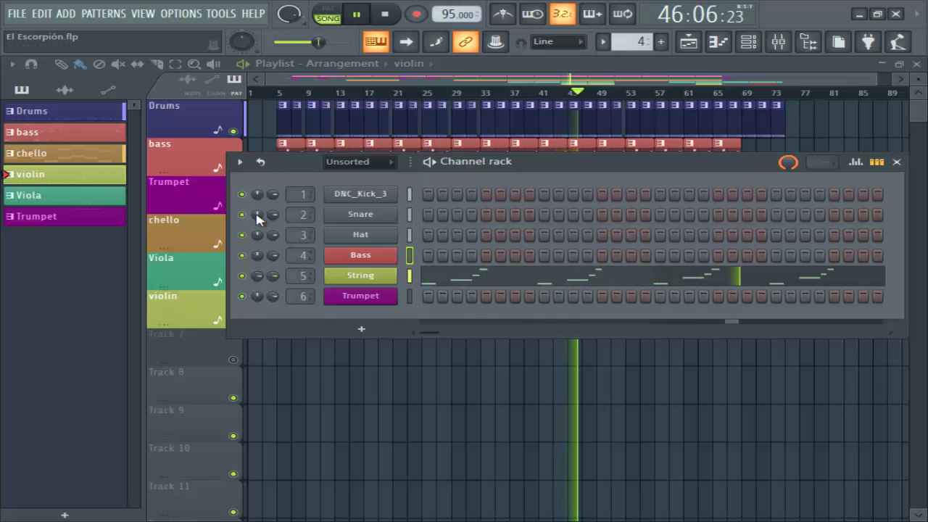
pyautogui.moveTo(254, 216); pyautogui.dragTo(266, 287)
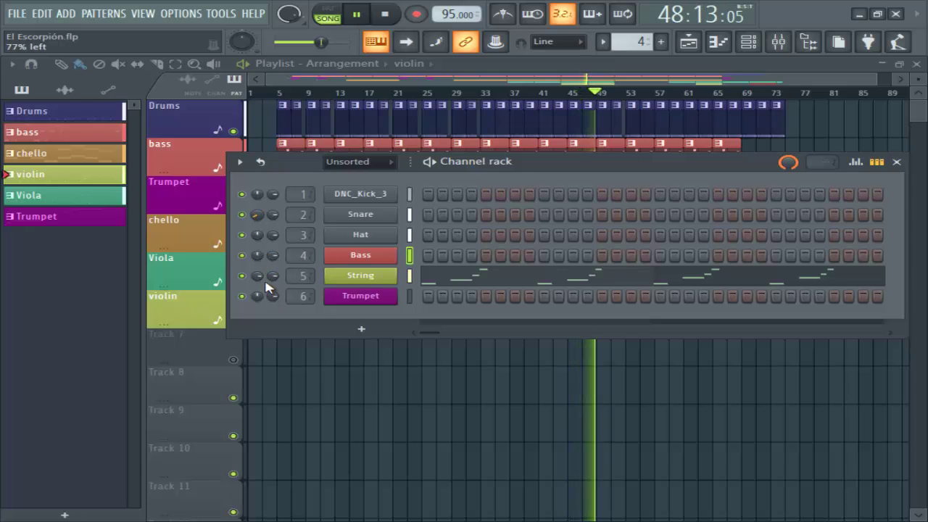
pyautogui.click(243, 235)
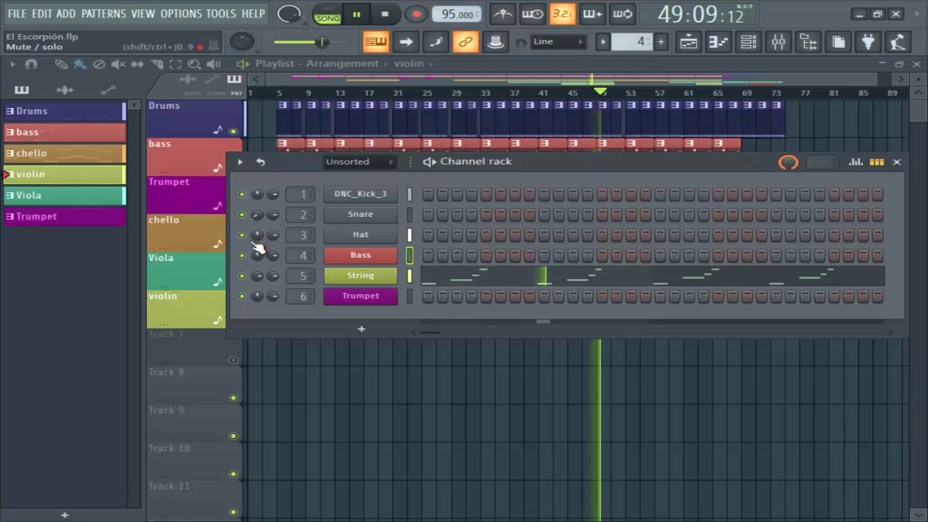
pyautogui.click(244, 236)
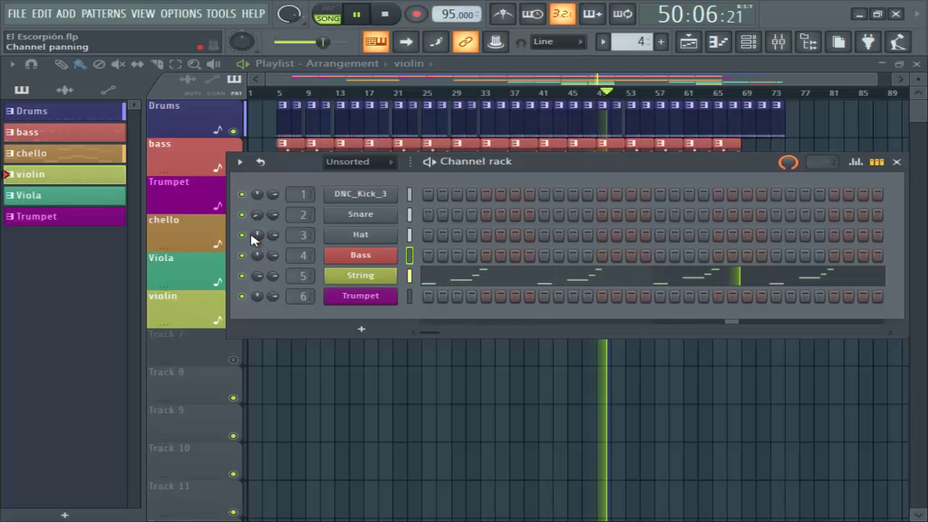
pyautogui.moveTo(255, 250); pyautogui.dragTo(263, 290)
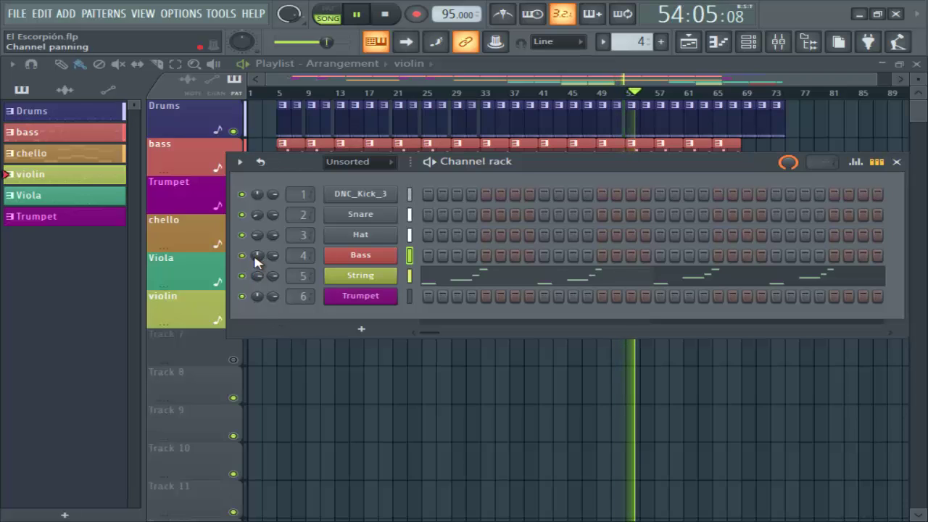
# - Pan the Bass channel slightly left and the Trumpet 62% right, and close the channel rack and pause the song
pyautogui.moveTo(256, 263); pyautogui.dragTo(269, 230)
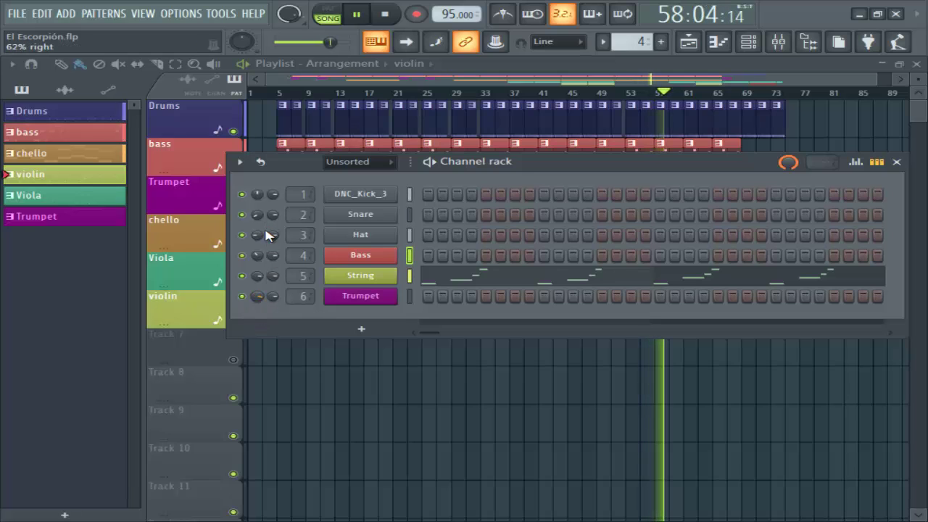
pyautogui.click(898, 162)
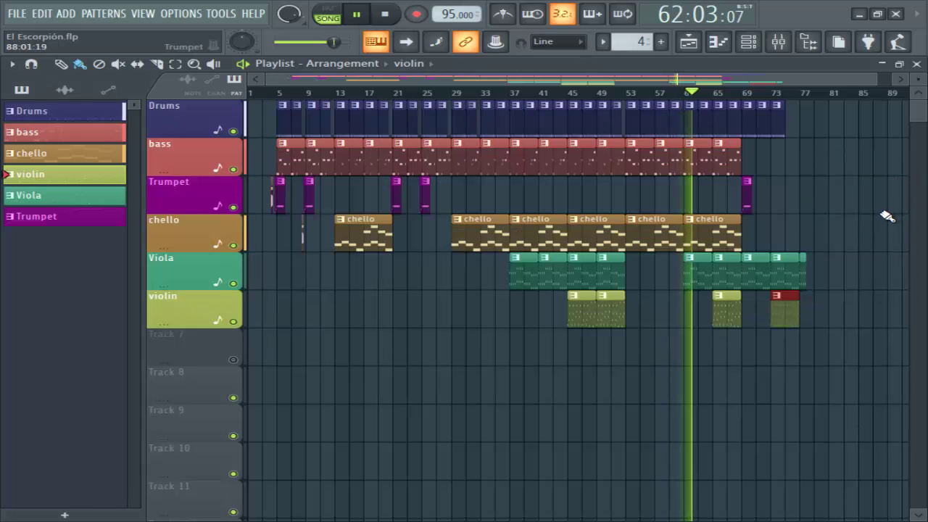
pyautogui.click(356, 14)
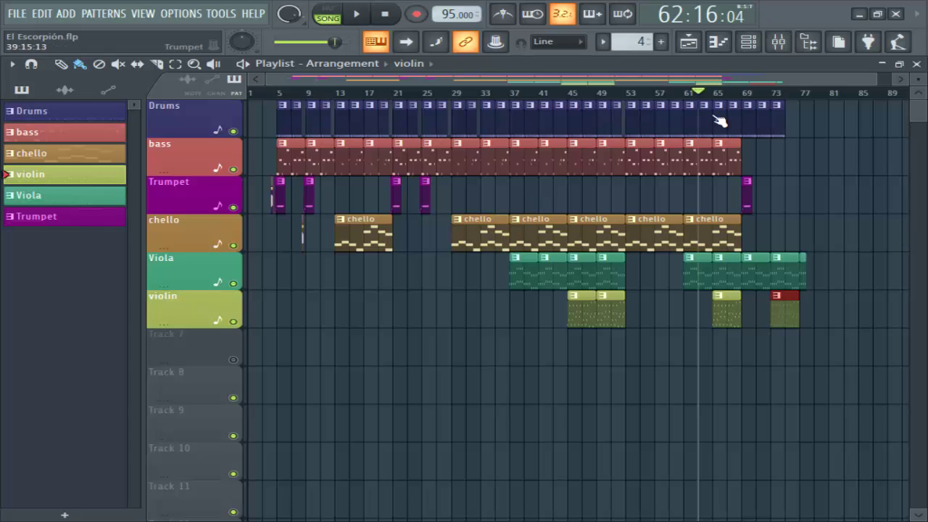
pyautogui.click(748, 42)
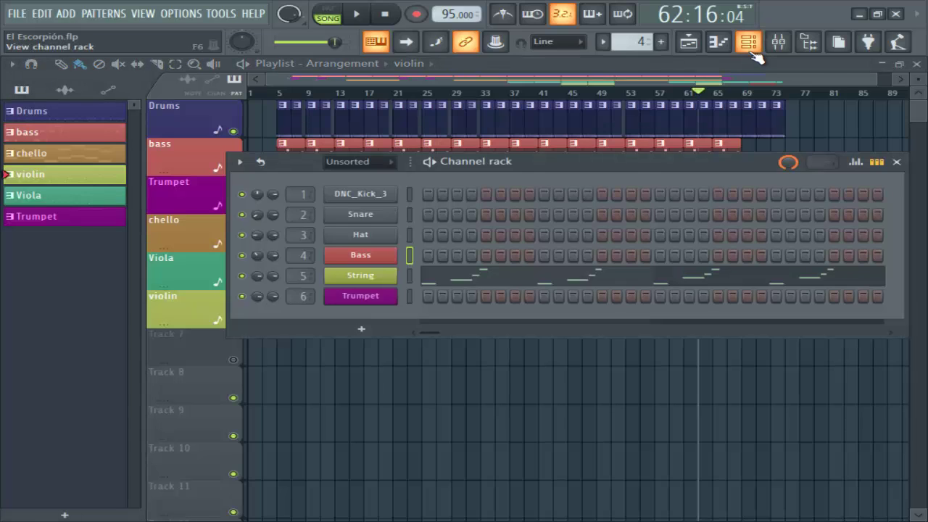
pyautogui.click(751, 48)
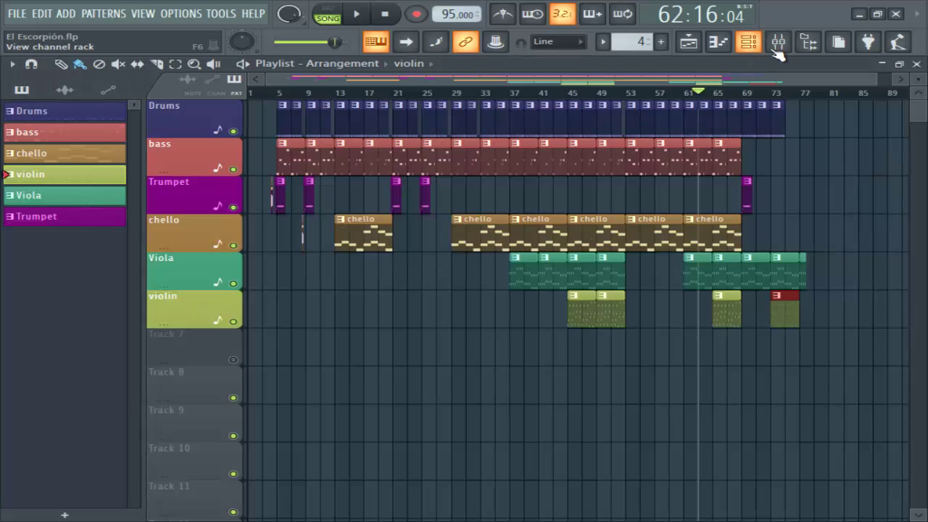
# - Open the mixer and start playing the song
pyautogui.click(778, 44)
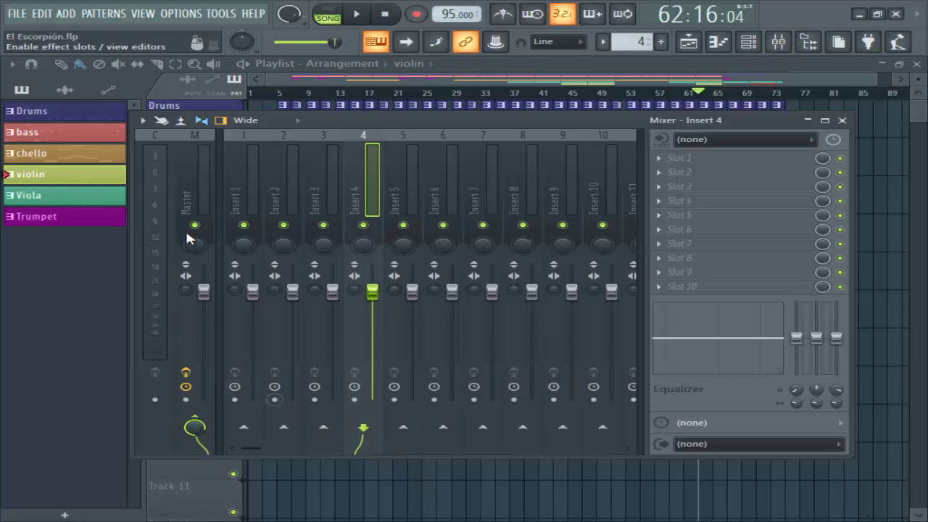
pyautogui.click(358, 16)
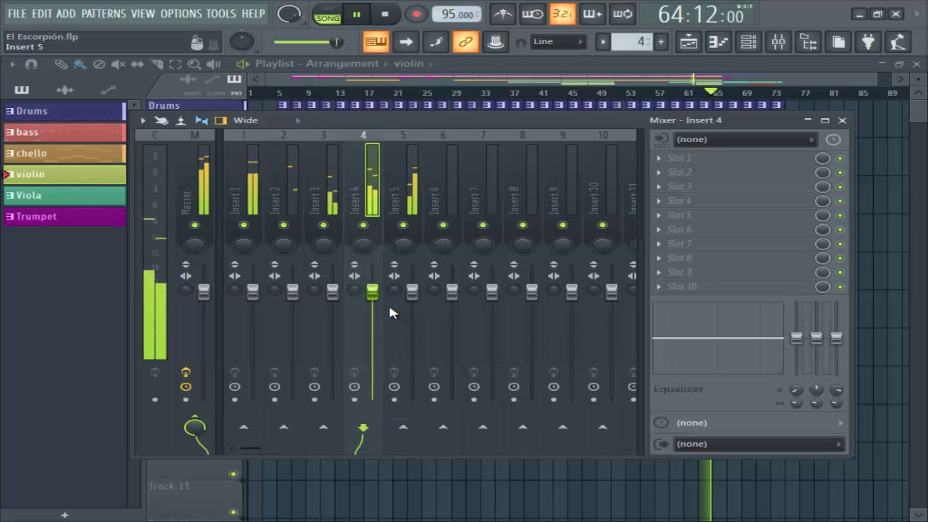
# - Try Insert 4's record arming, and test its volume by lowering the fader to 0% and raising it again
pyautogui.click(355, 400)
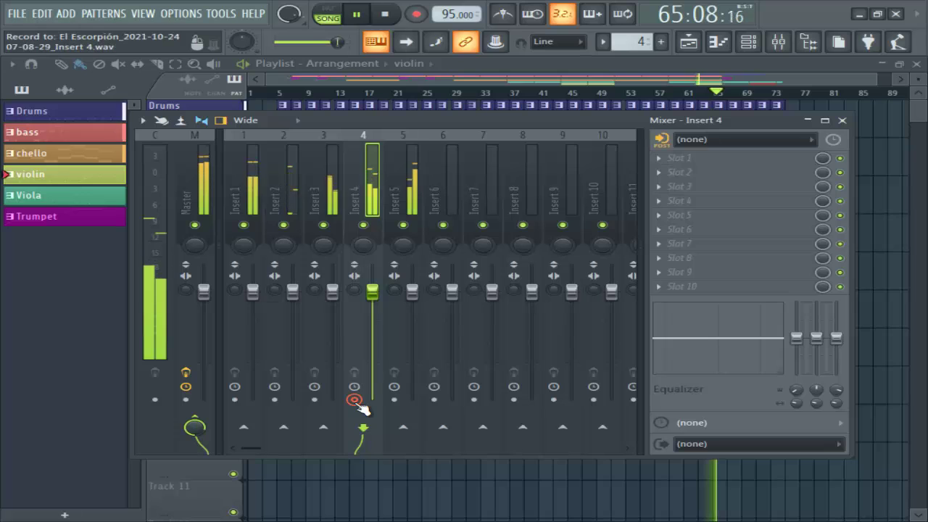
pyautogui.click(354, 400)
pyautogui.moveTo(373, 300); pyautogui.dragTo(372, 399)
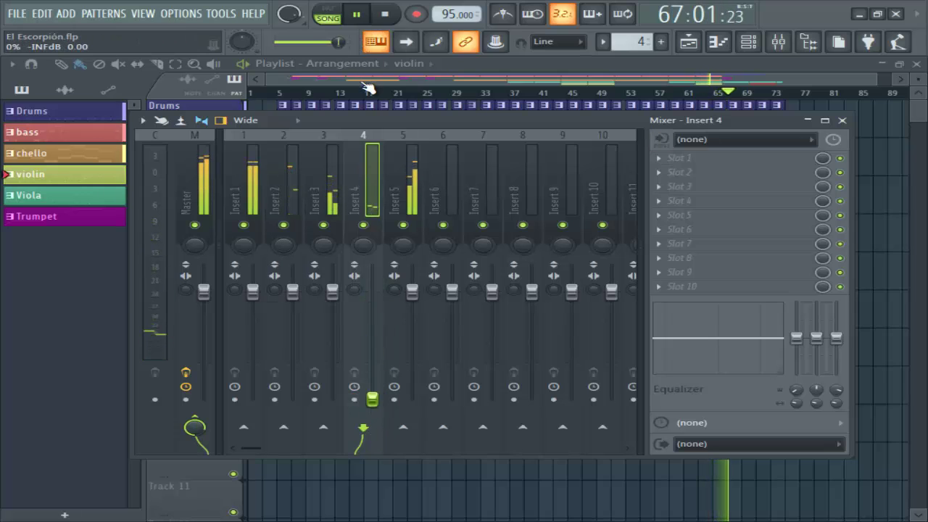
pyautogui.scroll(10, 377, 377)
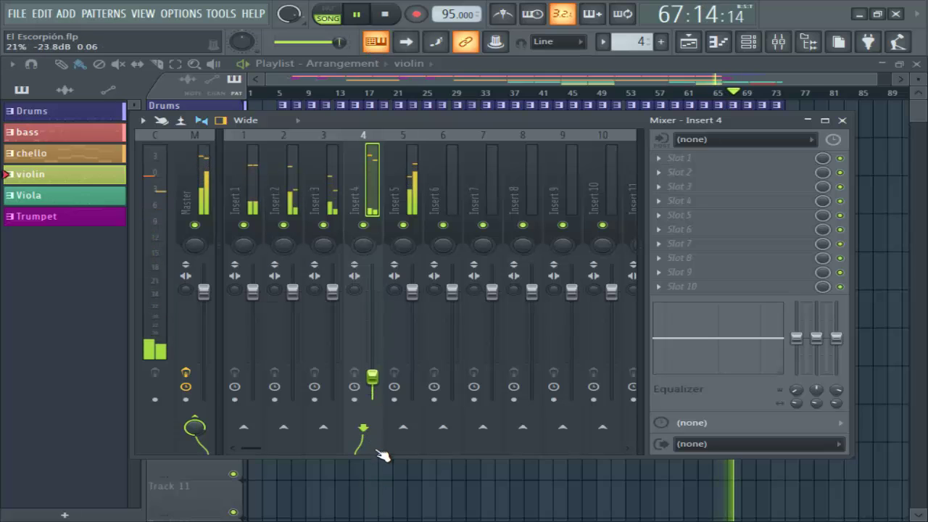
pyautogui.scroll(3, 387, 311)
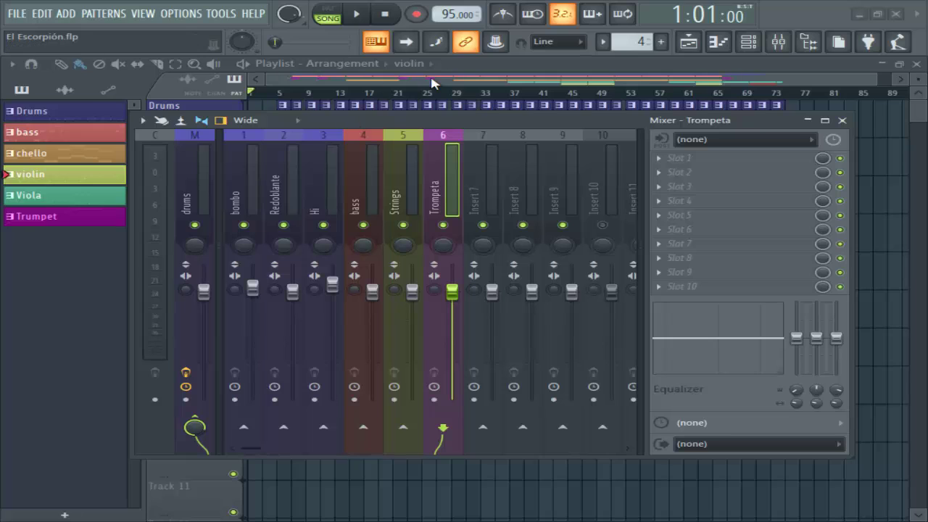
# - Play the song and add the Fruity Reeverb 2 effect to slot 5 of the Strings mixer track
pyautogui.click(356, 14)
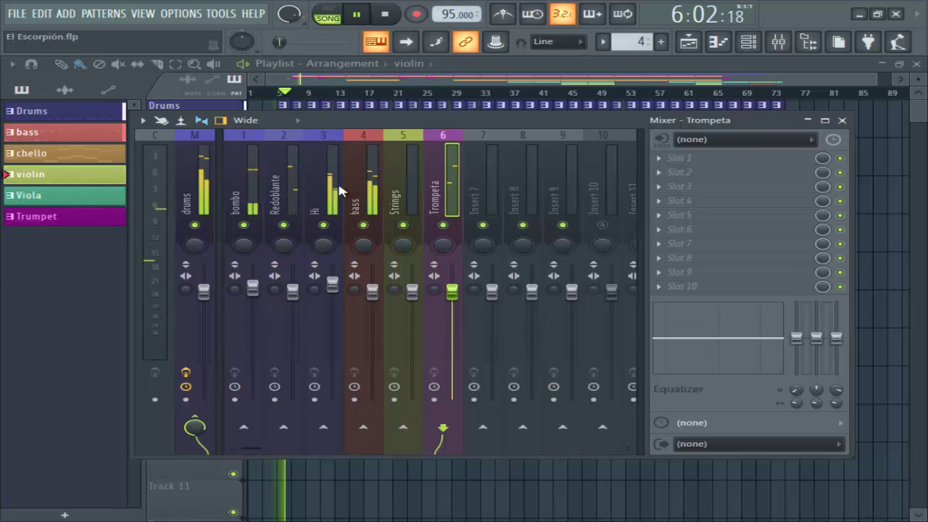
pyautogui.click(398, 146)
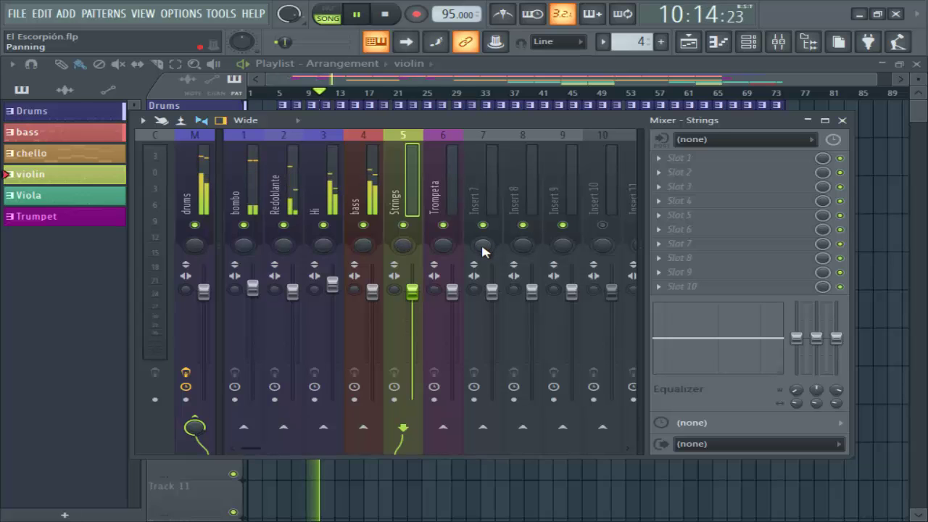
pyautogui.click(698, 216)
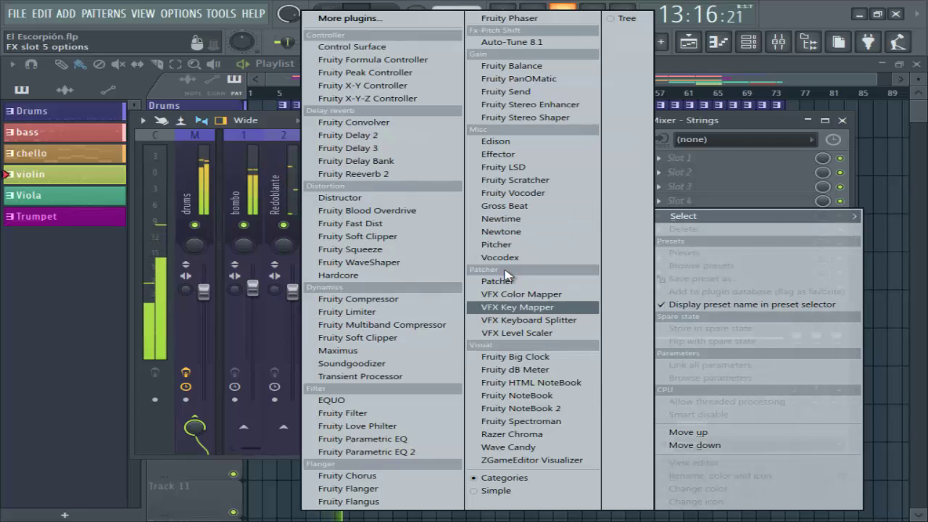
pyautogui.click(373, 175)
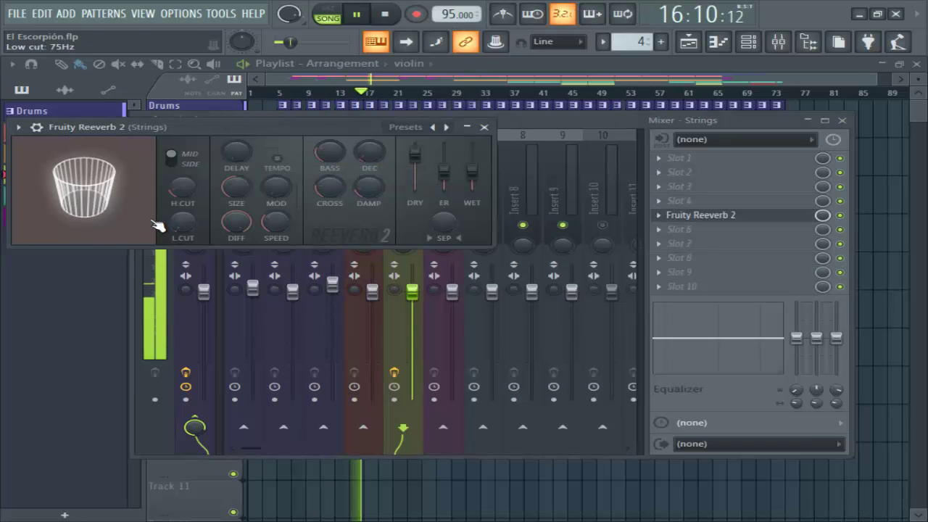
# - Enlarge the Strings reverb's room size to 95, slightly adjust its early reflections, and close the effect and mixer windows
pyautogui.moveTo(113, 187); pyautogui.dragTo(230, 33)
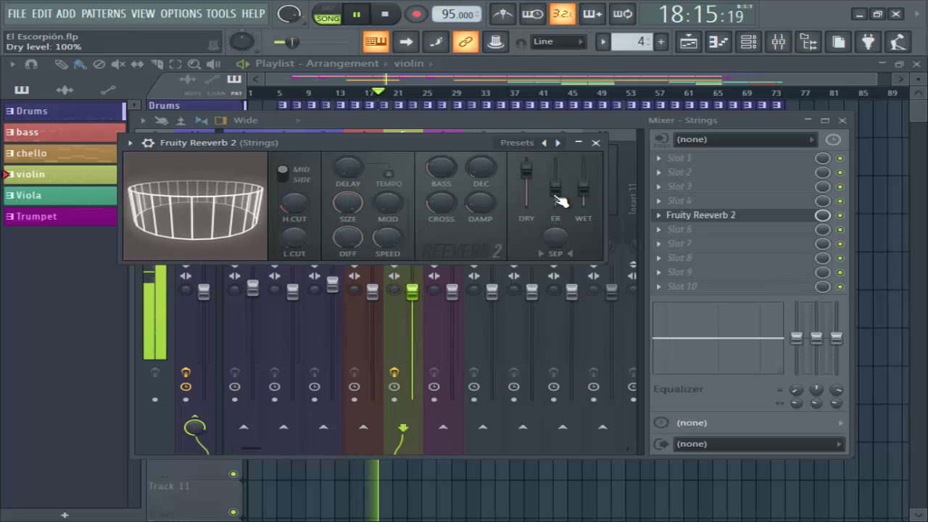
pyautogui.moveTo(555, 190)
pyautogui.mouseDown()
pyautogui.moveTo(562, 167)
pyautogui.moveTo(567, 196)
pyautogui.mouseUp()
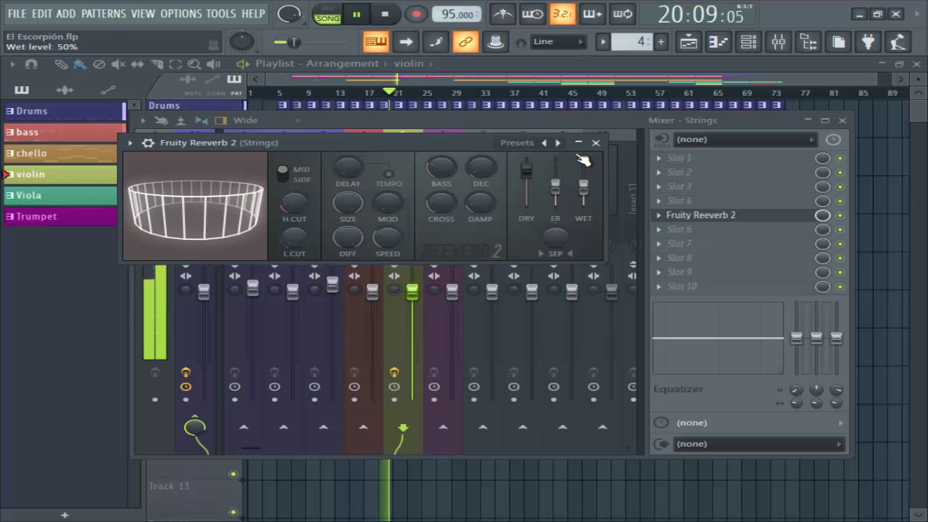
pyautogui.click(596, 143)
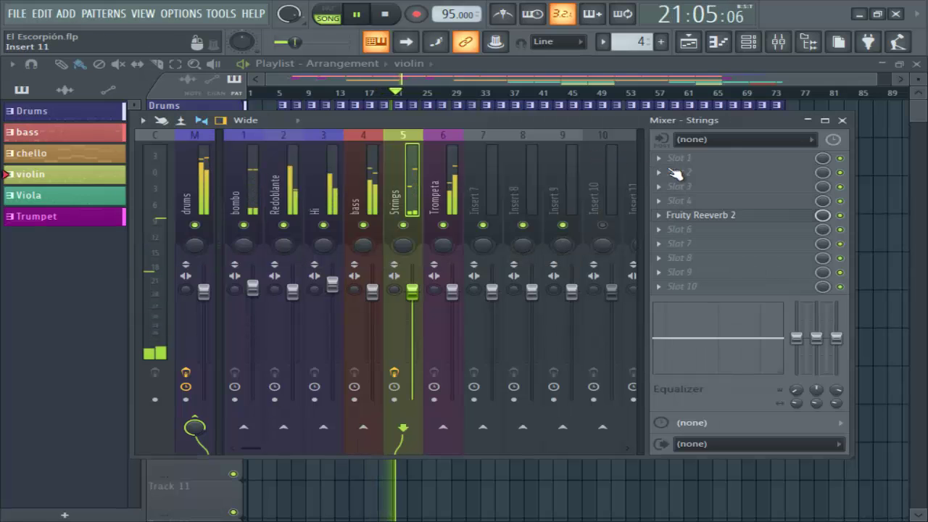
pyautogui.click(842, 121)
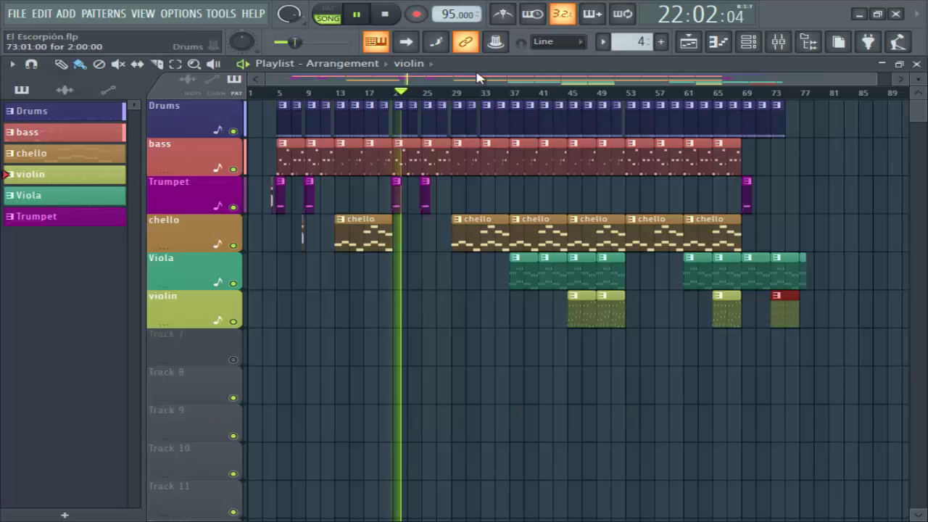
# - Pause the song and select the timeline range from bar 29 to bar 51
pyautogui.click(358, 16)
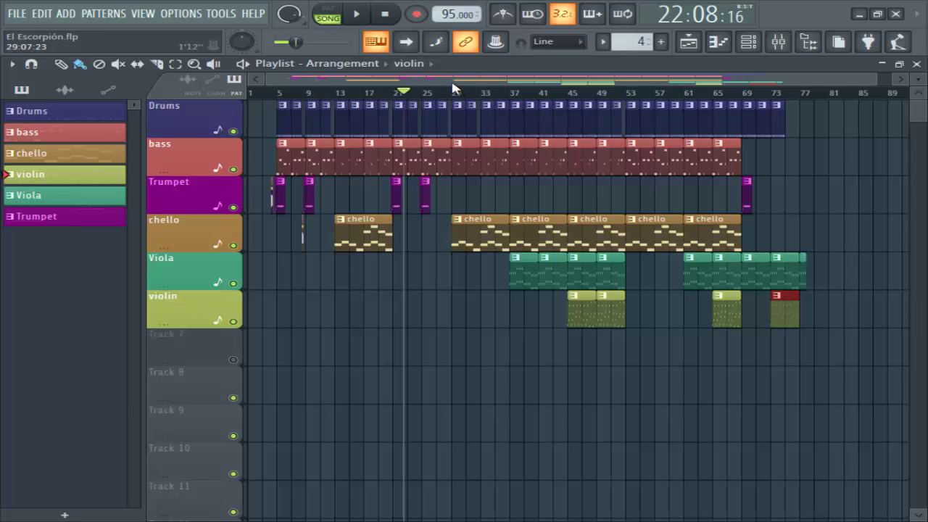
pyautogui.moveTo(455, 88); pyautogui.dragTo(520, 97)
pyautogui.moveTo(464, 95); pyautogui.dragTo(615, 97)
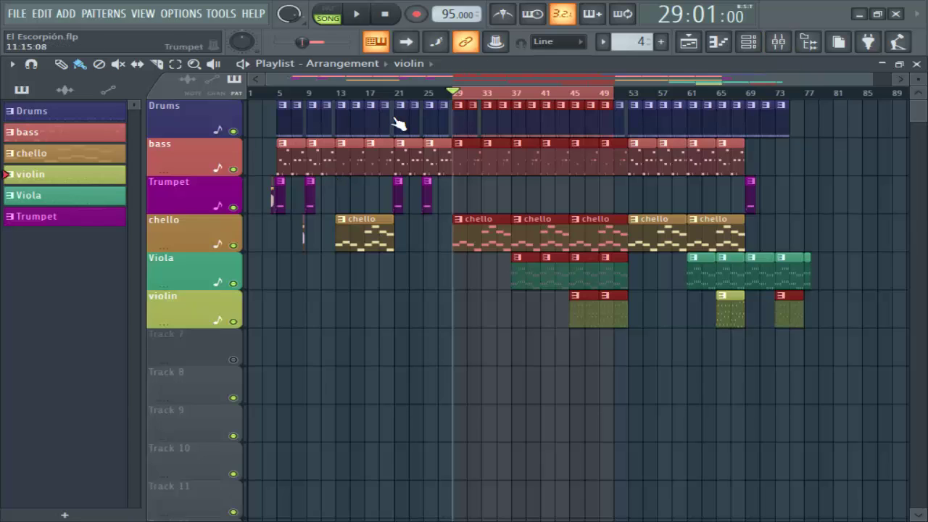
# - In the mixer, mute bombo, Redoblante, Hi, bass and Trompeta while leaving Strings audible, and play the selected range
pyautogui.click(778, 43)
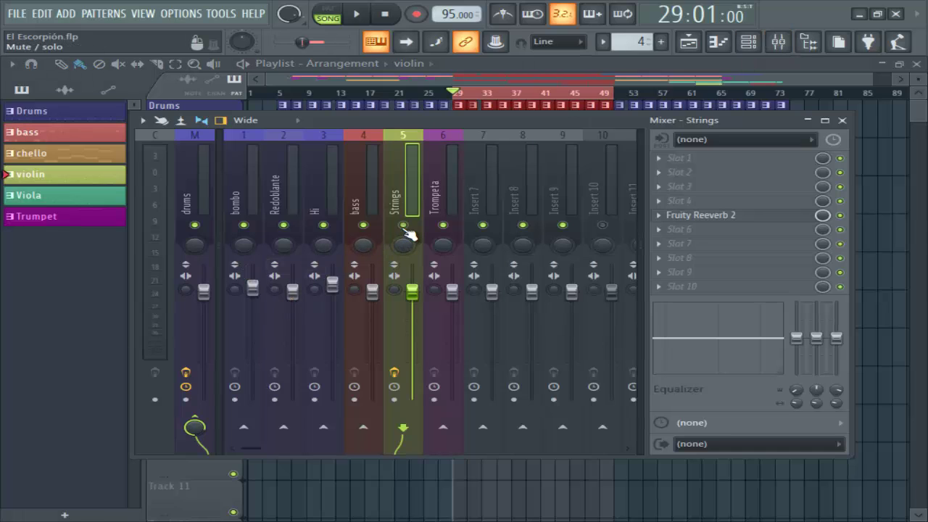
pyautogui.click(404, 226)
pyautogui.click(363, 225)
pyautogui.click(322, 225)
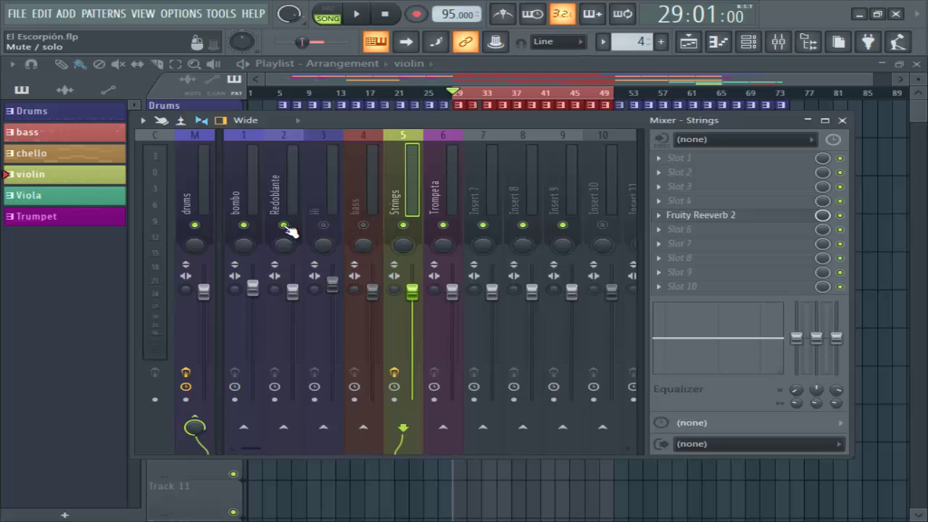
pyautogui.click(284, 226)
pyautogui.click(245, 225)
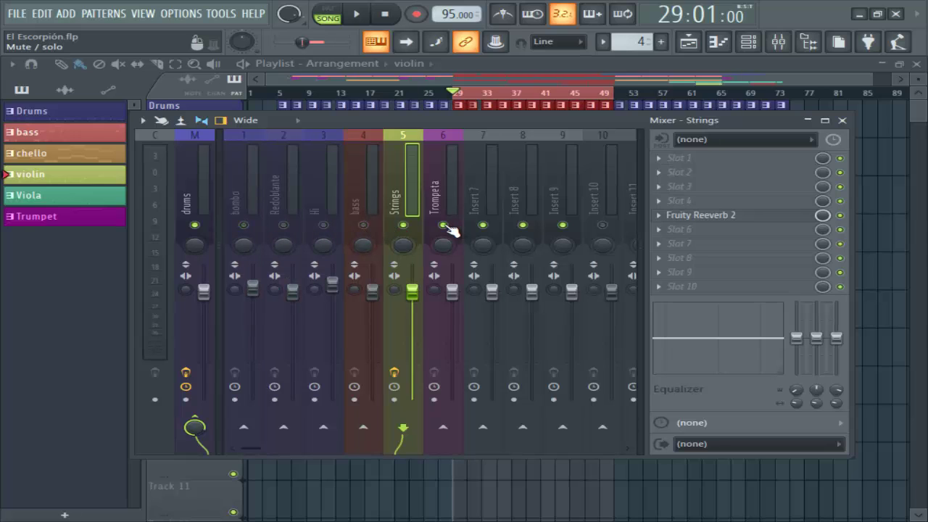
pyautogui.click(443, 226)
pyautogui.click(356, 14)
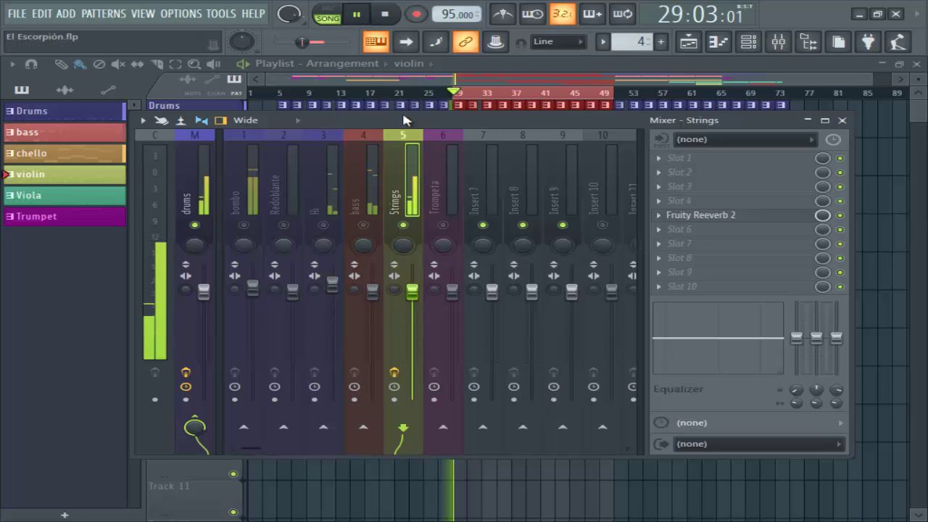
# - Open the Fruity Reeverb 2 effect on the Strings track and adjust its room shape
pyautogui.click(695, 221)
pyautogui.click(698, 215)
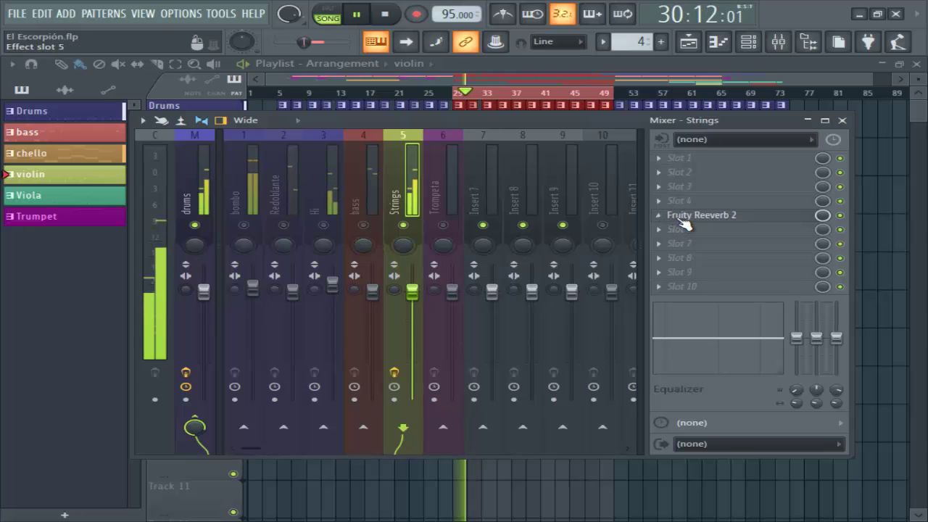
pyautogui.click(683, 218)
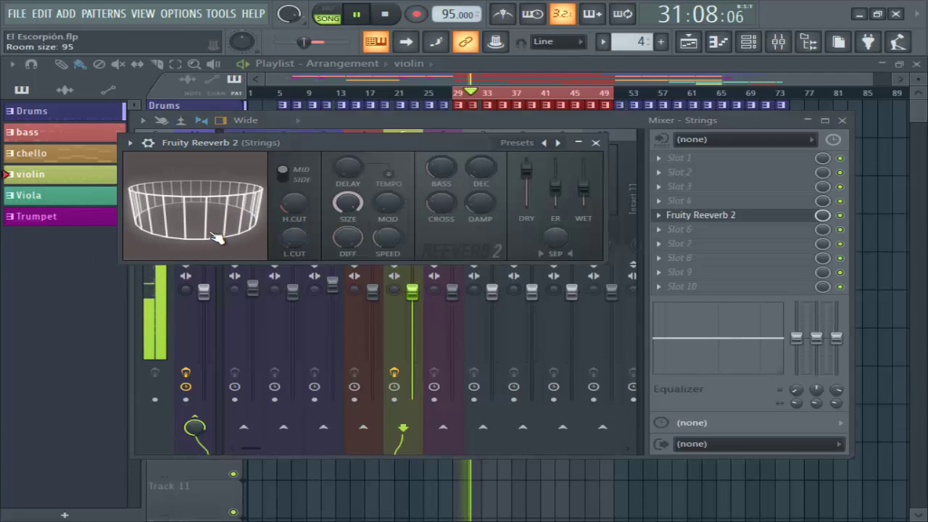
pyautogui.moveTo(216, 238); pyautogui.dragTo(216, 400)
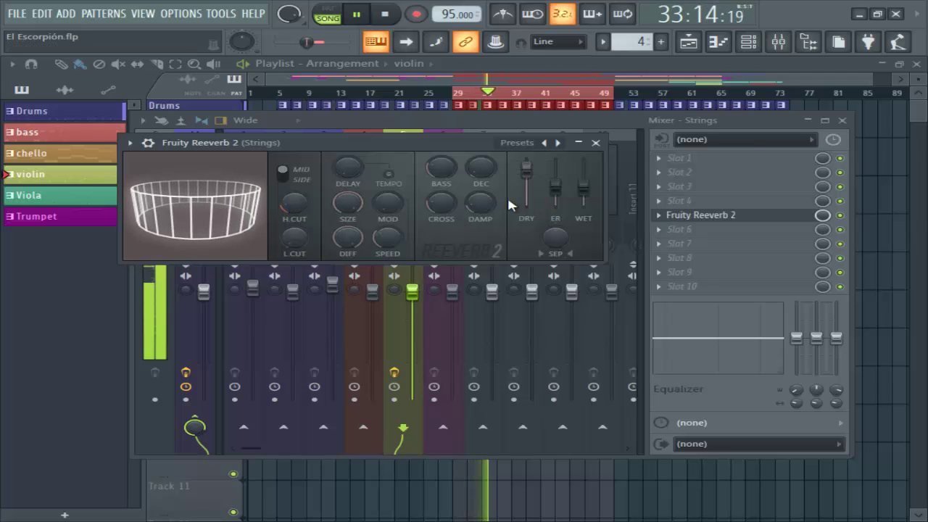
# - Raise the reverb's early reflections, set its wet level to 108%, slightly lower the dry level, and close the effect and mixer windows
pyautogui.moveTo(559, 190); pyautogui.dragTo(560, 173)
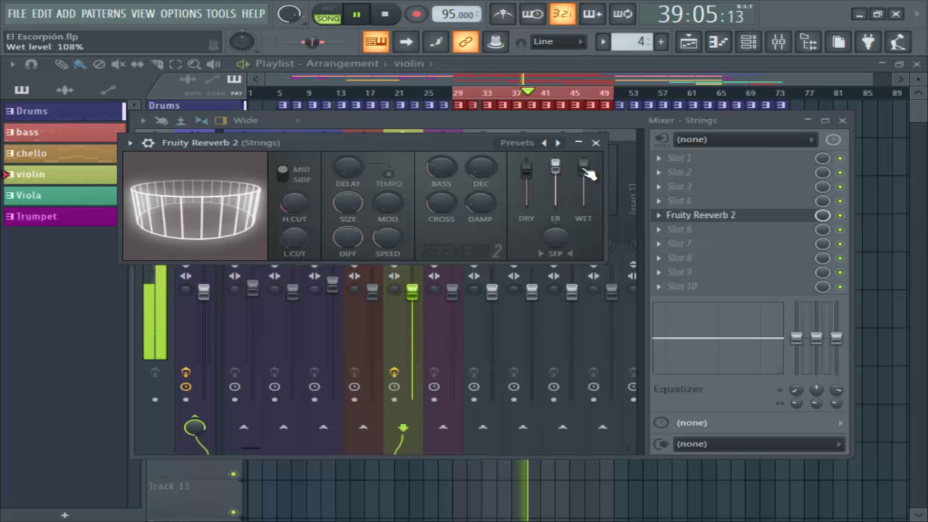
pyautogui.moveTo(528, 169); pyautogui.dragTo(531, 182)
pyautogui.scroll(-2, 531, 183)
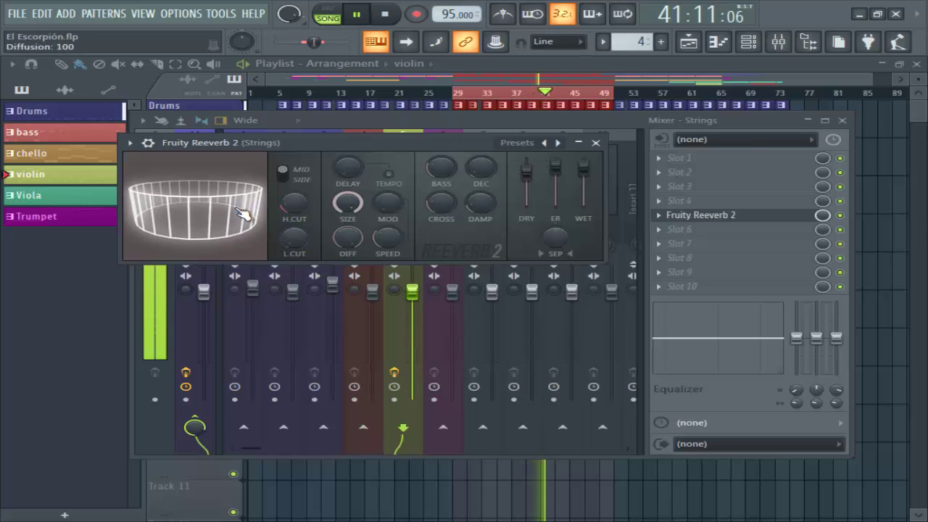
pyautogui.moveTo(355, 224); pyautogui.dragTo(352, 187)
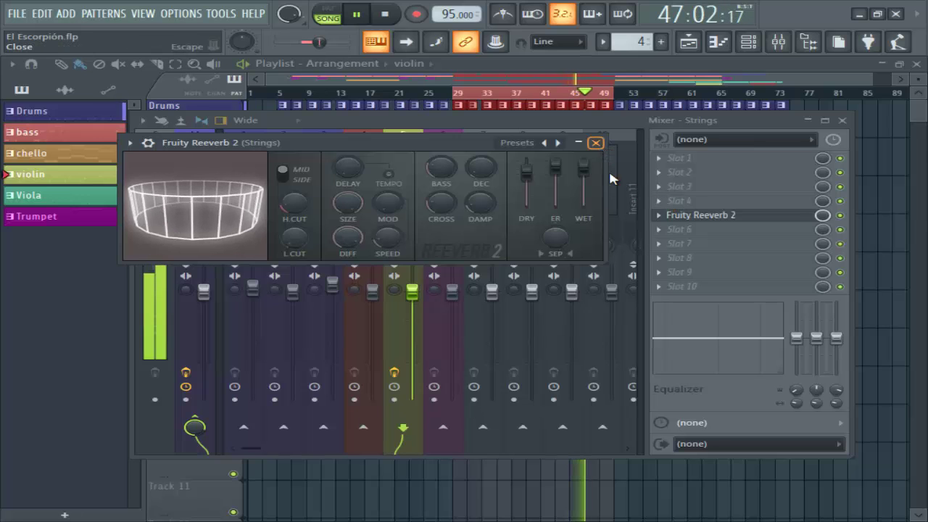
pyautogui.press('Escape')
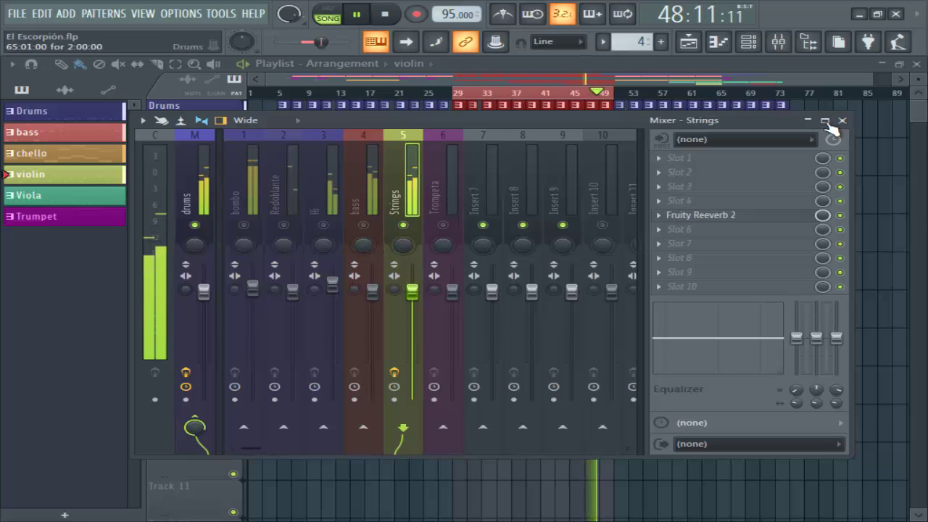
pyautogui.click(842, 121)
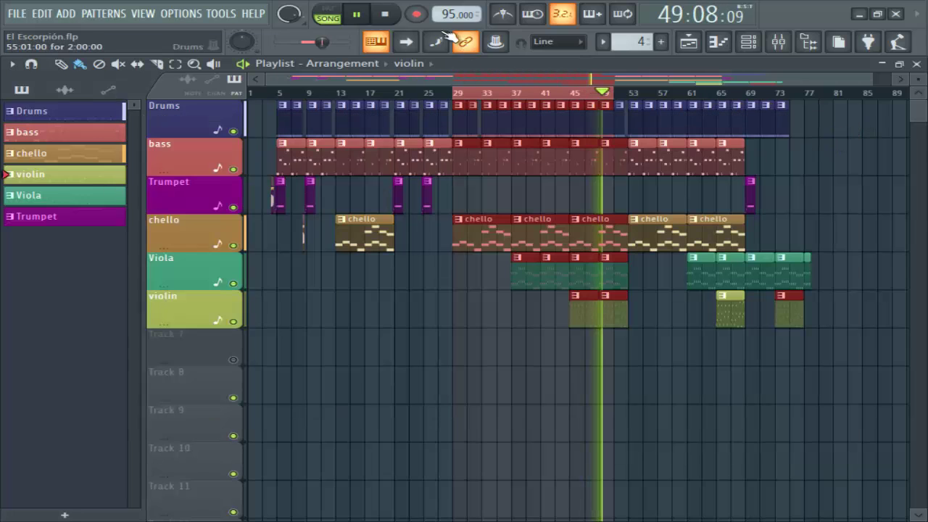
# - Pause the song, clear the timeline range and resume playback from bar 53
pyautogui.press('space')
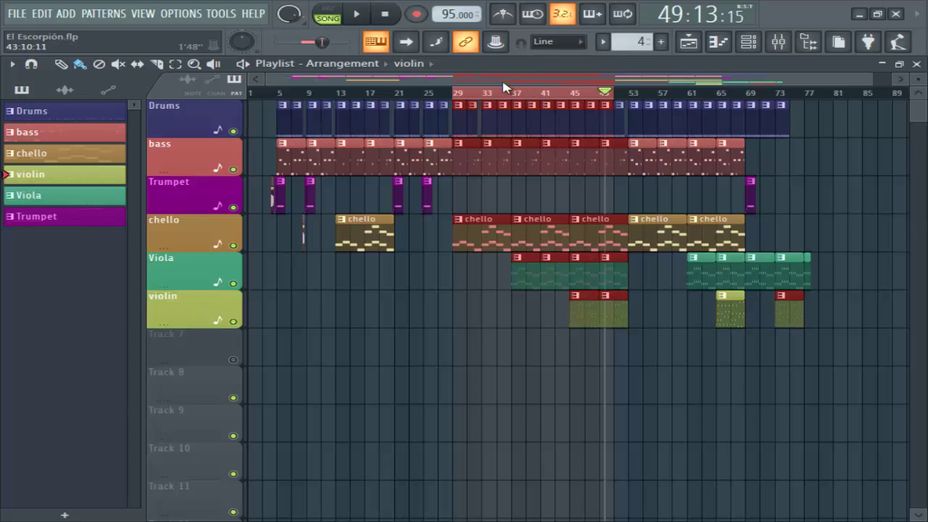
pyautogui.moveTo(510, 92); pyautogui.dragTo(634, 95)
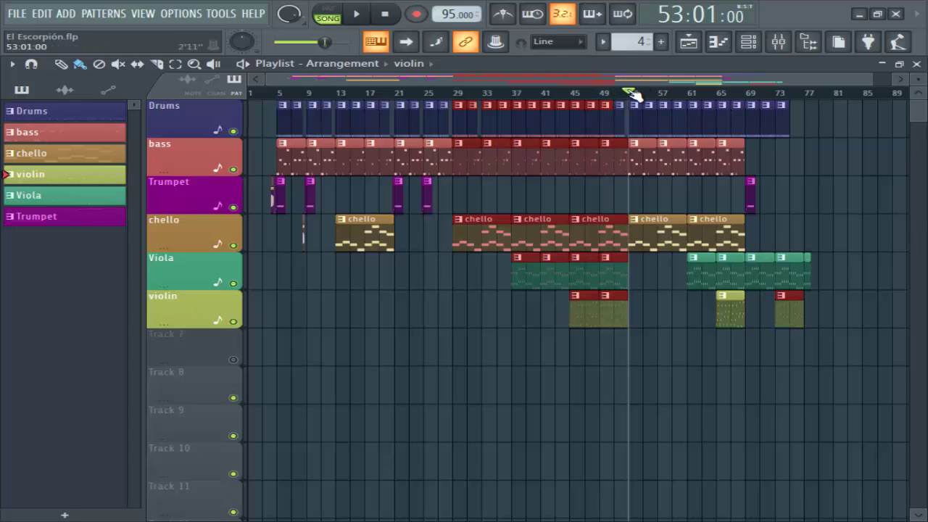
pyautogui.click(357, 14)
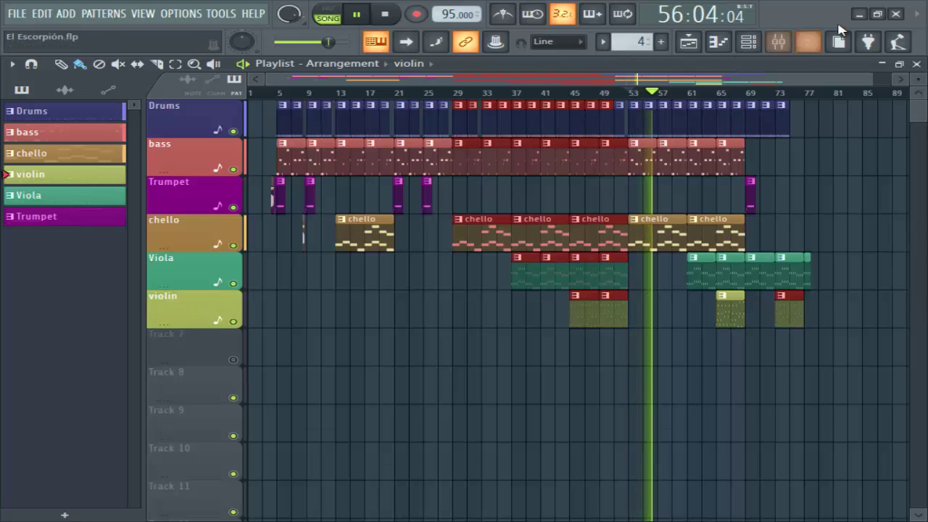
# - Unmute Trompeta, bass, Hi, Redoblante and bombo in the mixer, and close the mixer
pyautogui.click(754, 47)
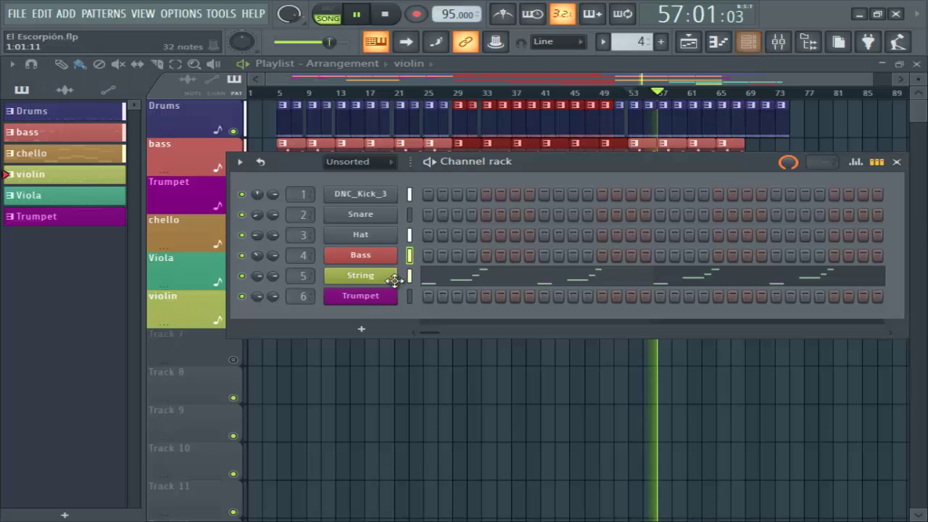
pyautogui.click(748, 42)
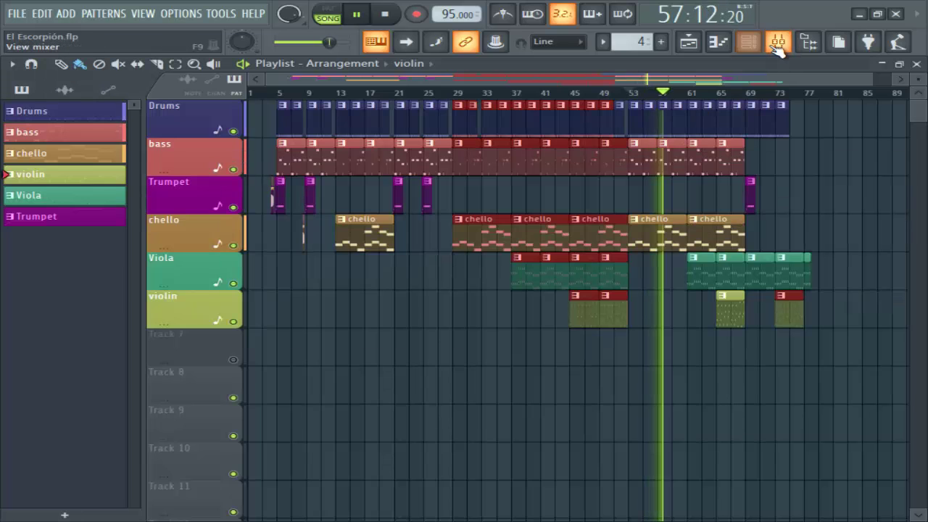
pyautogui.click(778, 43)
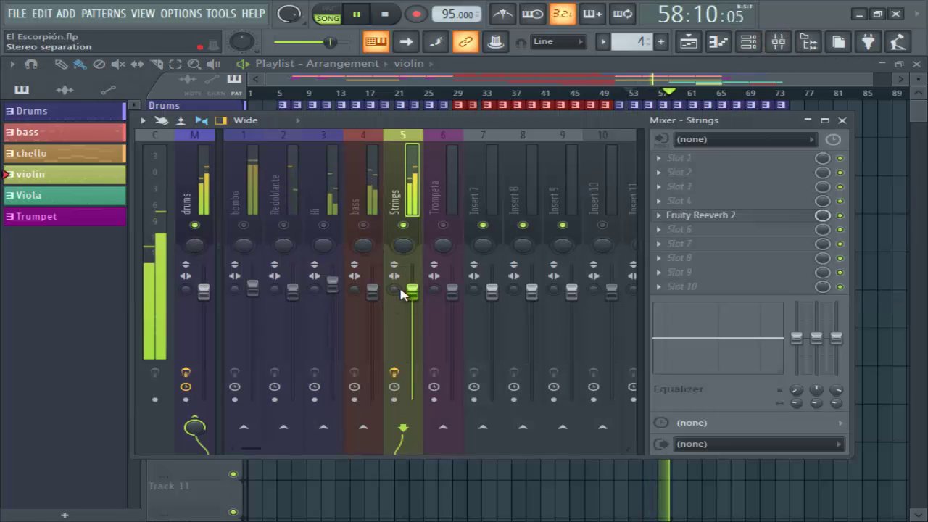
pyautogui.click(433, 284)
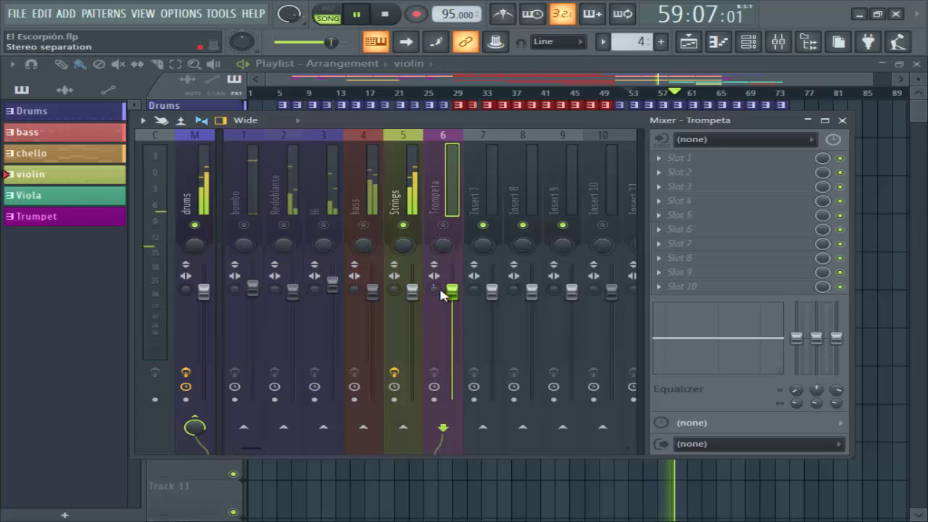
pyautogui.click(443, 226)
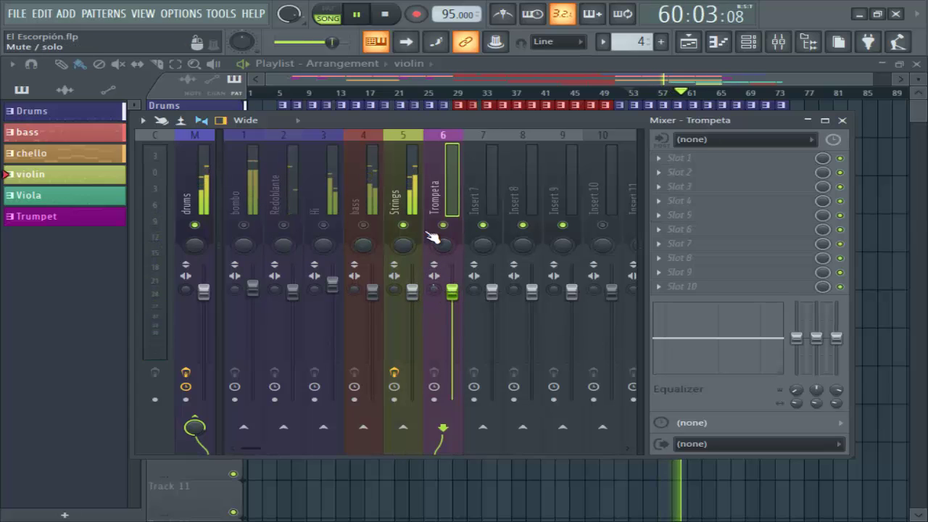
pyautogui.click(364, 226)
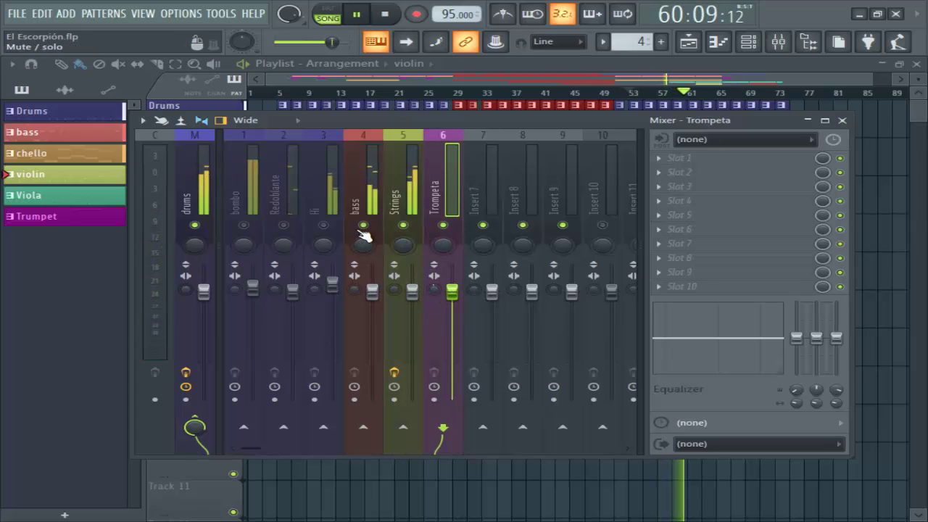
pyautogui.click(323, 225)
pyautogui.click(283, 225)
pyautogui.click(244, 226)
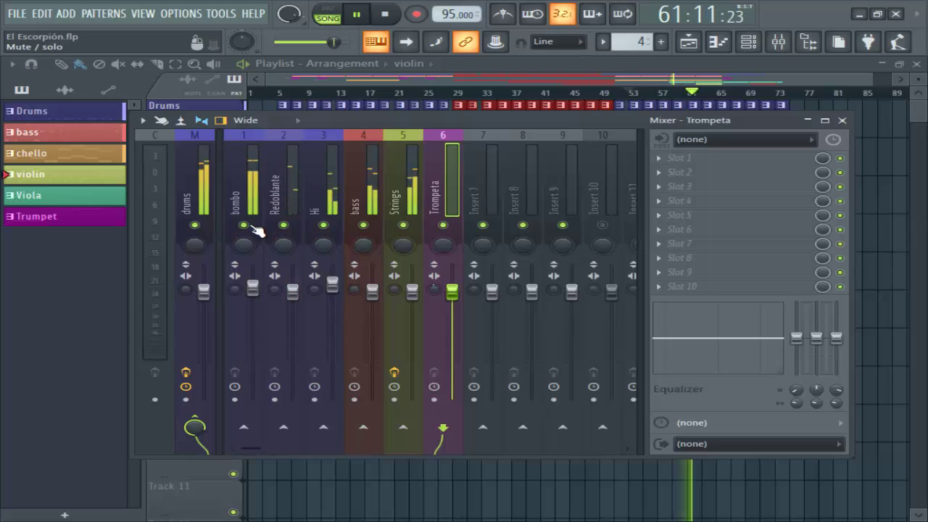
pyautogui.click(842, 121)
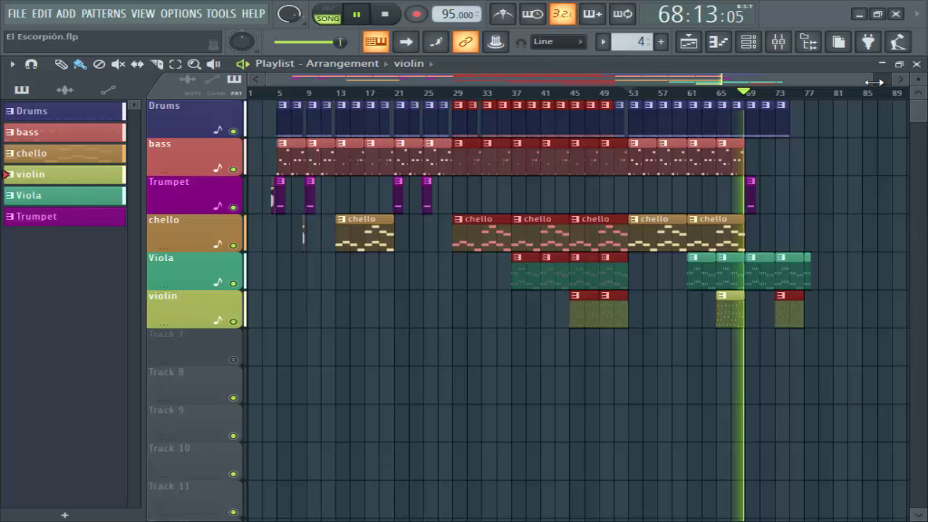
# - Add a Trumpet clip at bar 78 on the Trumpet track and play the song from bar 70
pyautogui.scroll(-1, 600, 80)
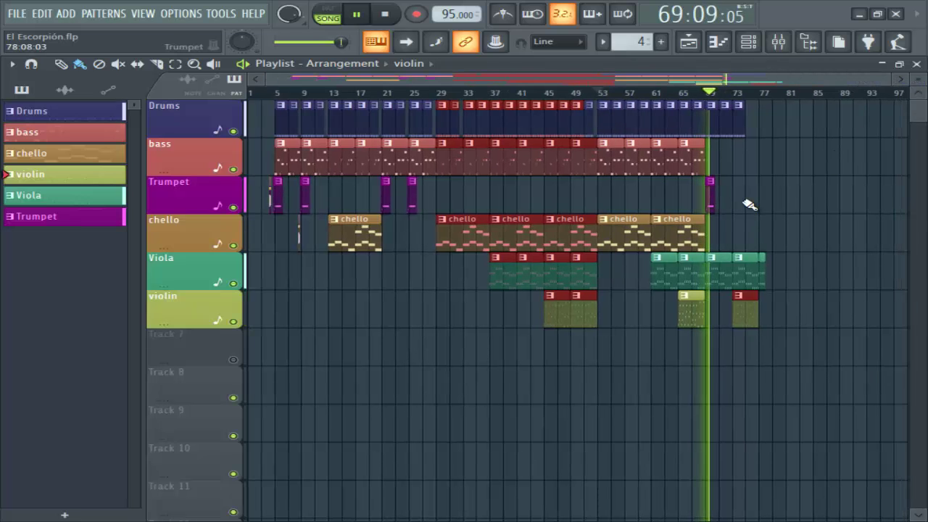
pyautogui.moveTo(591, 77); pyautogui.dragTo(604, 77)
pyautogui.scroll(4, 604, 77)
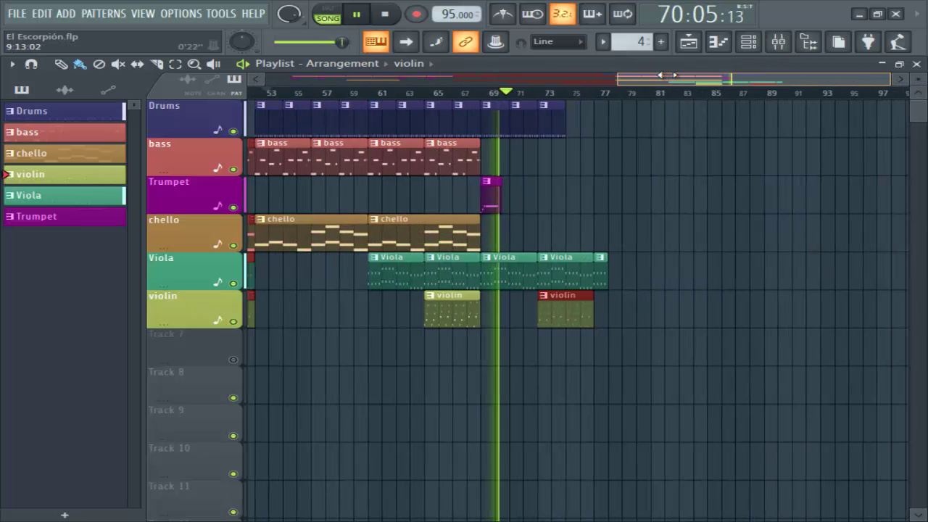
pyautogui.click(404, 198)
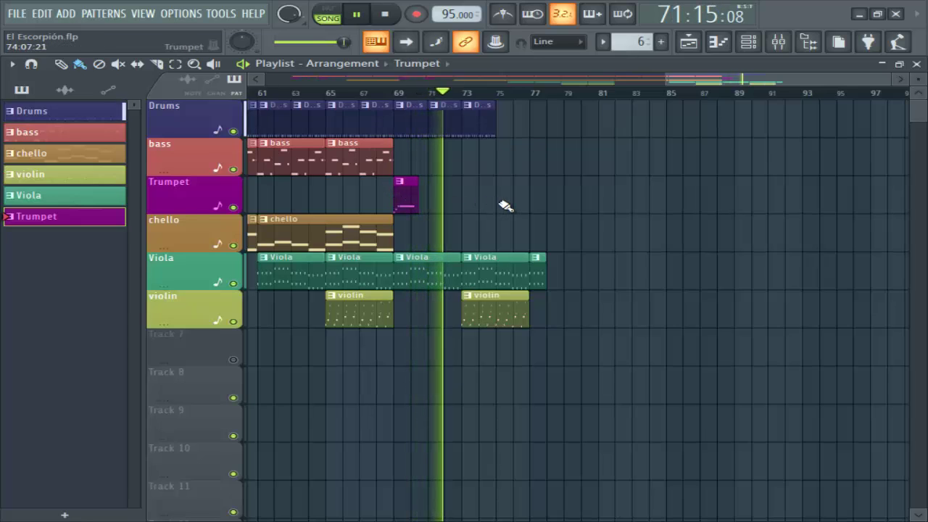
pyautogui.click(549, 197)
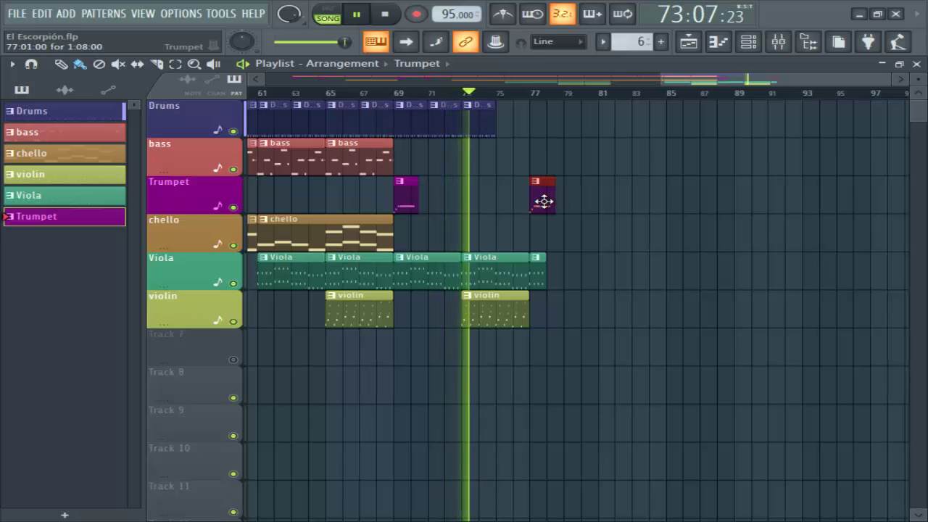
pyautogui.moveTo(556, 201); pyautogui.dragTo(559, 201)
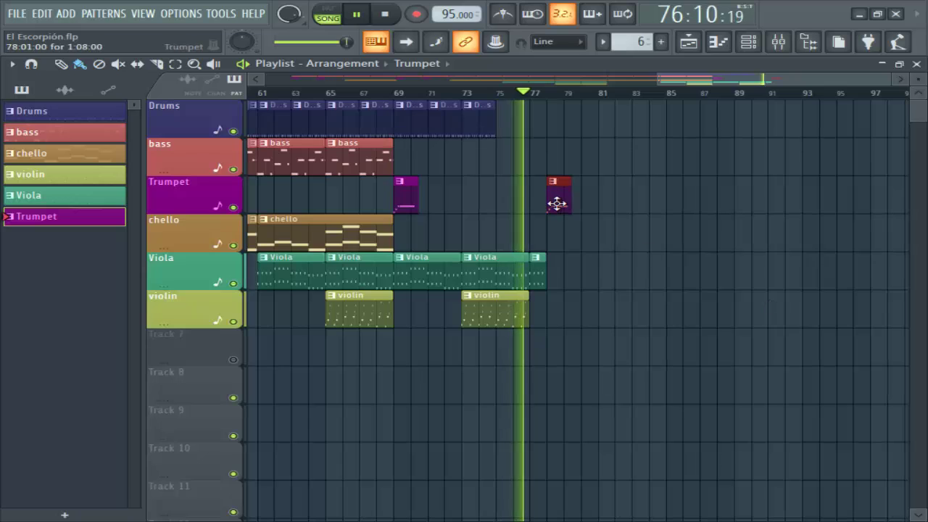
pyautogui.moveTo(555, 197); pyautogui.dragTo(539, 201)
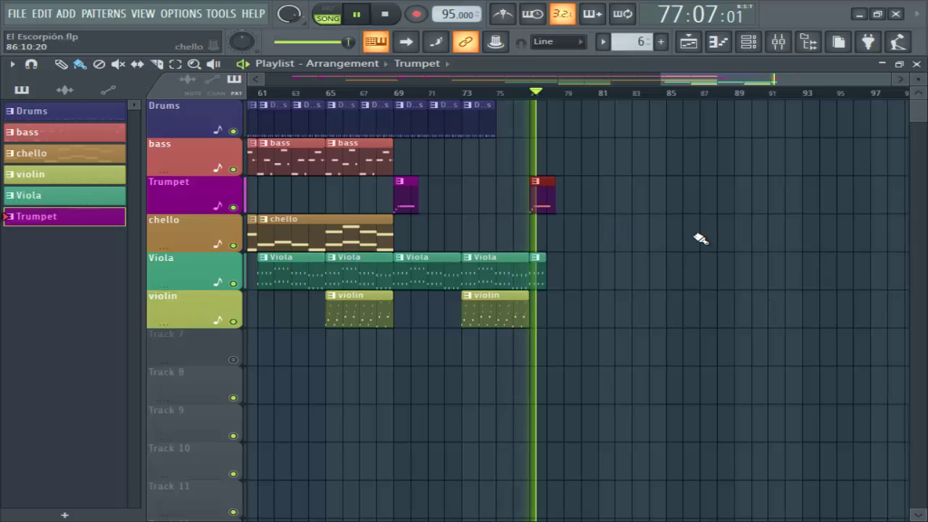
pyautogui.moveTo(547, 205)
pyautogui.mouseDown()
pyautogui.moveTo(565, 203)
pyautogui.moveTo(555, 205)
pyautogui.mouseUp()
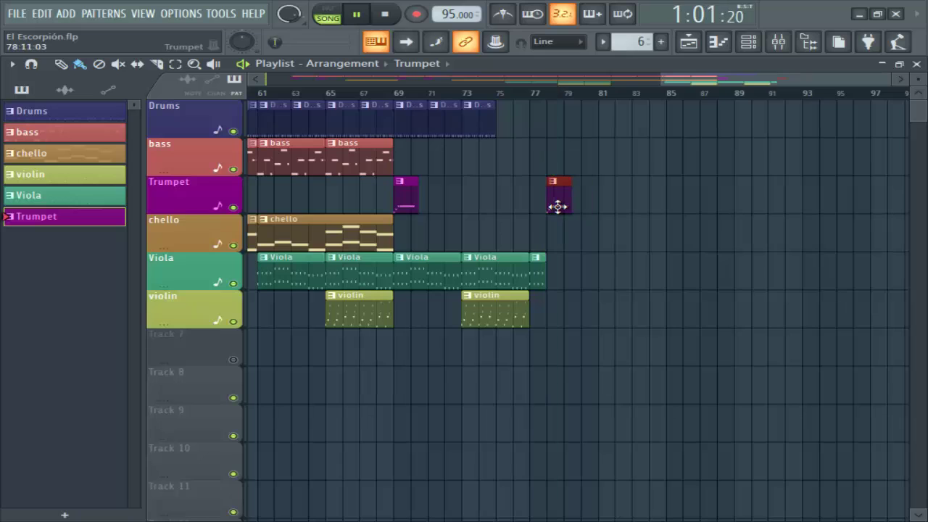
pyautogui.click(420, 100)
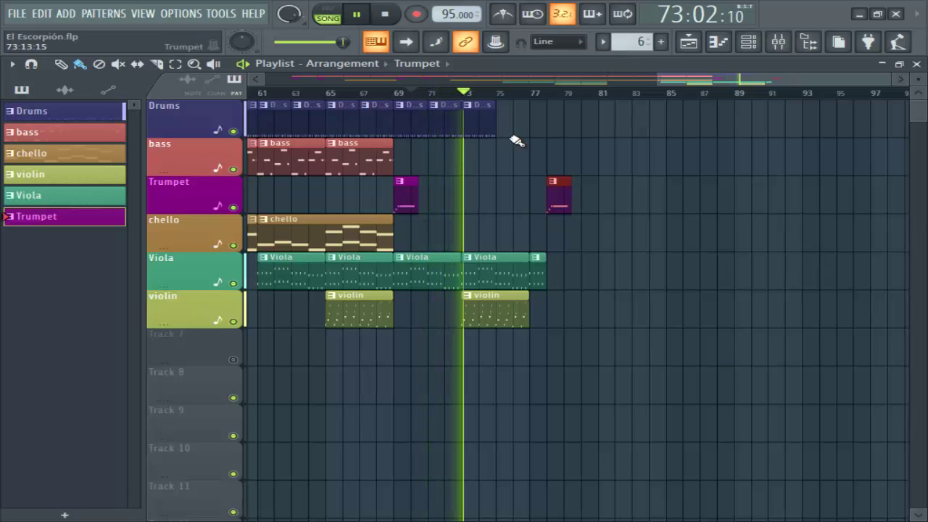
# - Shift the Trumpet clips at bars 69 and 78 slightly earlier, to start at 68:13 and 77:13
pyautogui.moveTo(615, 78); pyautogui.dragTo(406, 104)
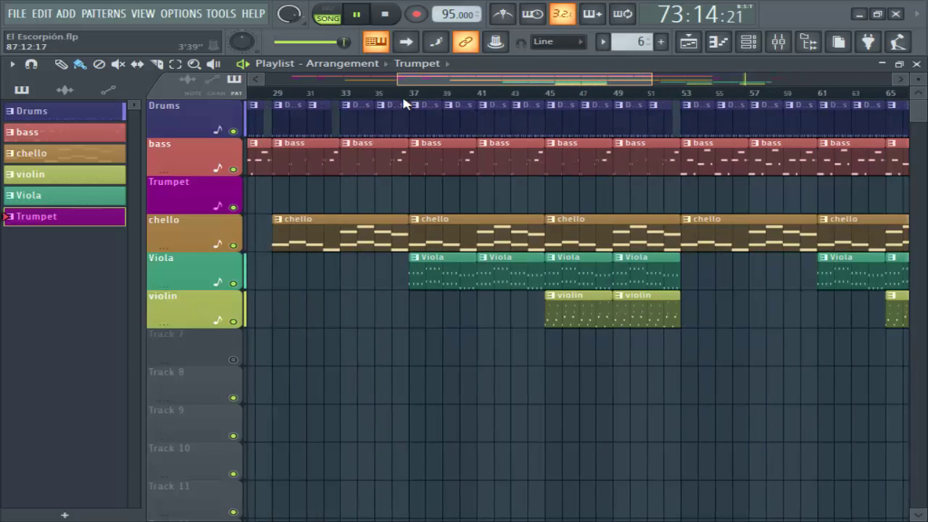
pyautogui.hscroll(-4, 405, 104)
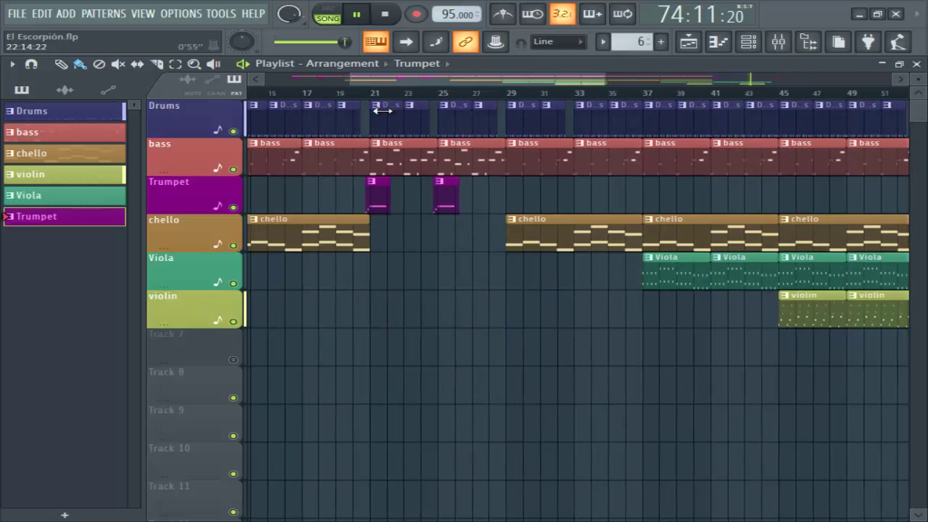
pyautogui.moveTo(348, 80); pyautogui.dragTo(428, 73)
pyautogui.hscroll(-2, 405, 89)
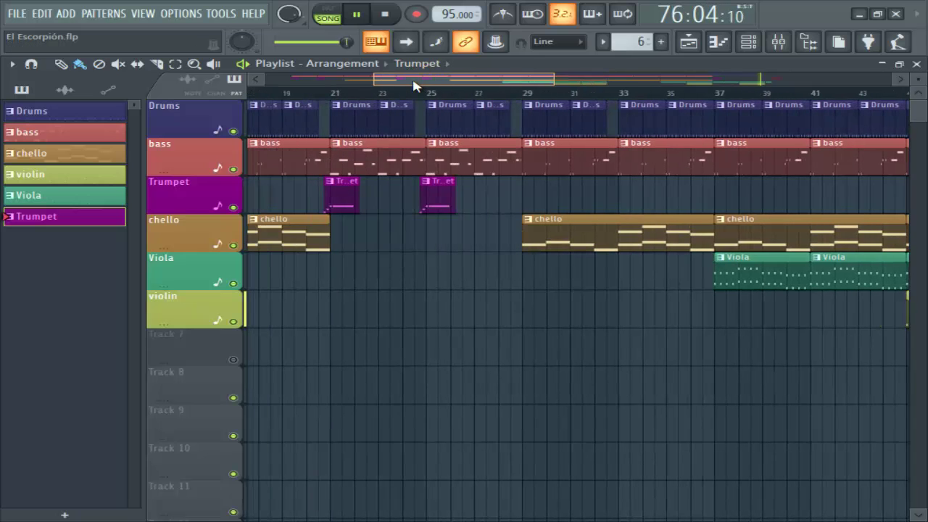
pyautogui.moveTo(405, 77); pyautogui.dragTo(716, 98)
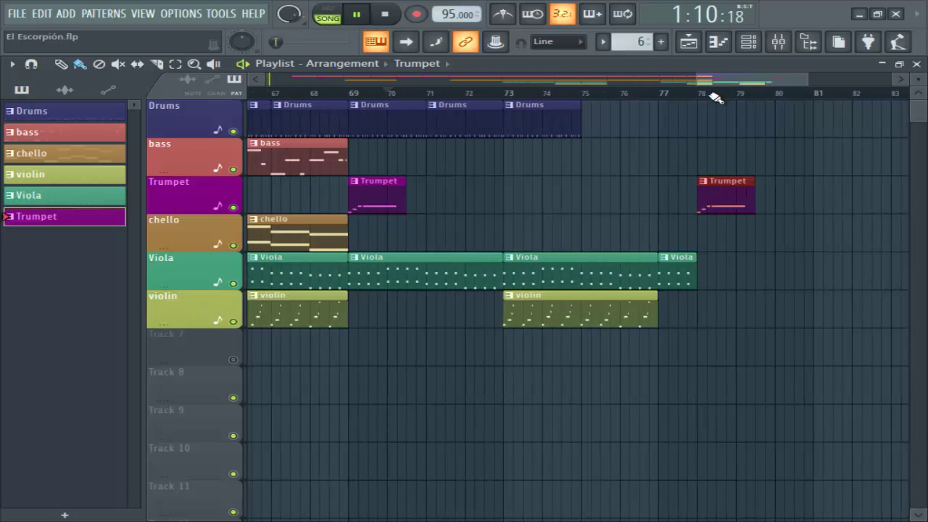
pyautogui.moveTo(382, 193); pyautogui.dragTo(374, 194)
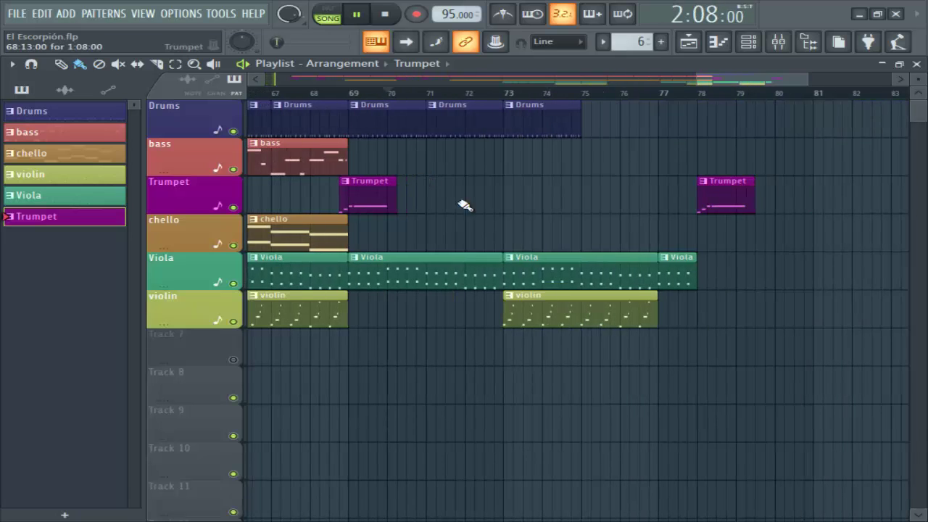
pyautogui.moveTo(708, 197); pyautogui.dragTo(705, 197)
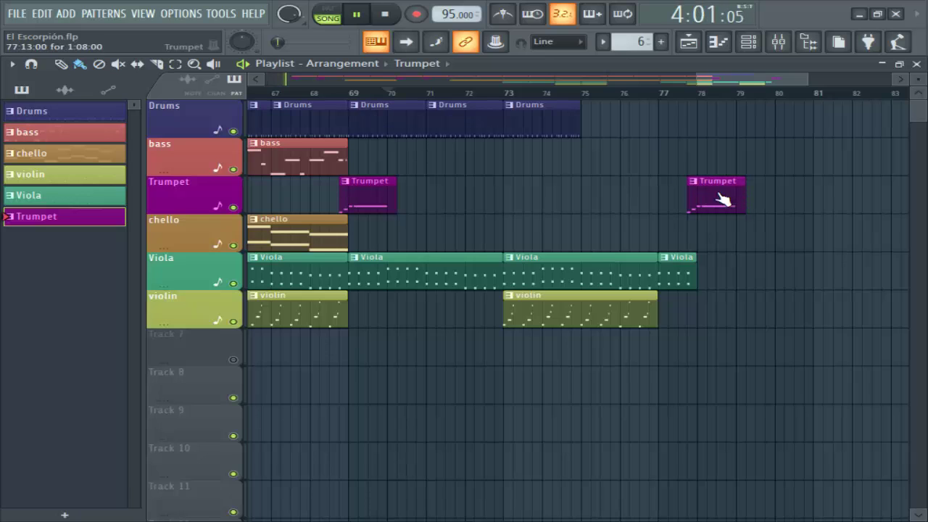
# - Play from late in bar 67 and add another Trumpet clip starting just before bar 73
pyautogui.click(305, 96)
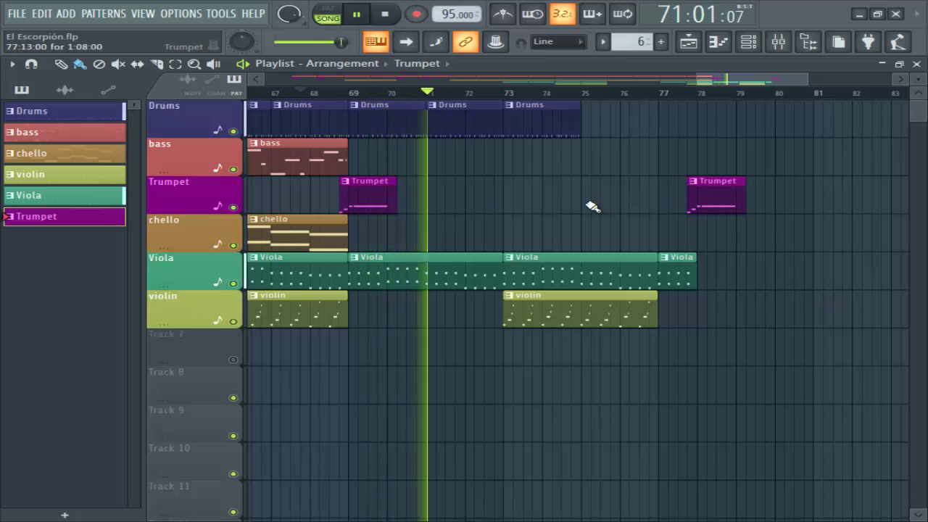
pyautogui.click(527, 205)
pyautogui.moveTo(527, 205); pyautogui.dragTo(517, 205)
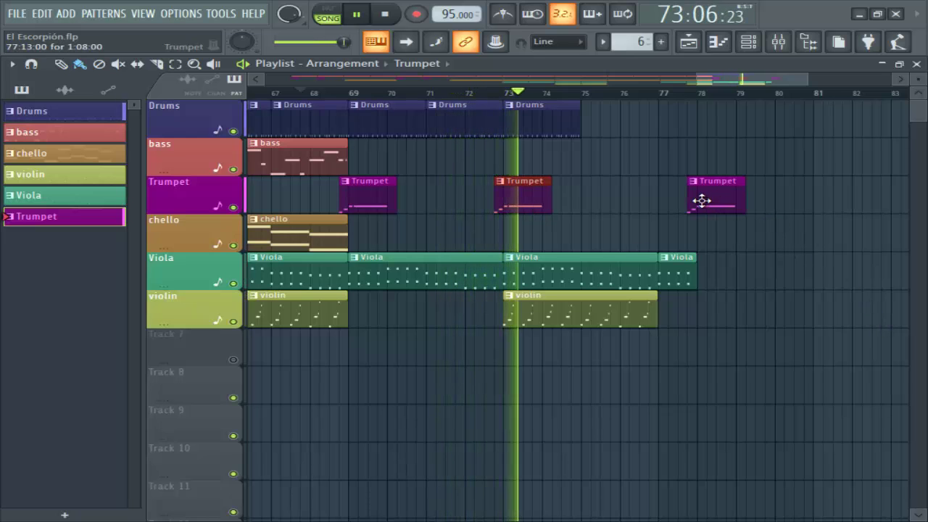
# - Move the last Trumpet clip to start just before bar 77, delete the short Viola clip at bar 77, and replay from mid-bar 71
pyautogui.moveTo(711, 204); pyautogui.dragTo(672, 204)
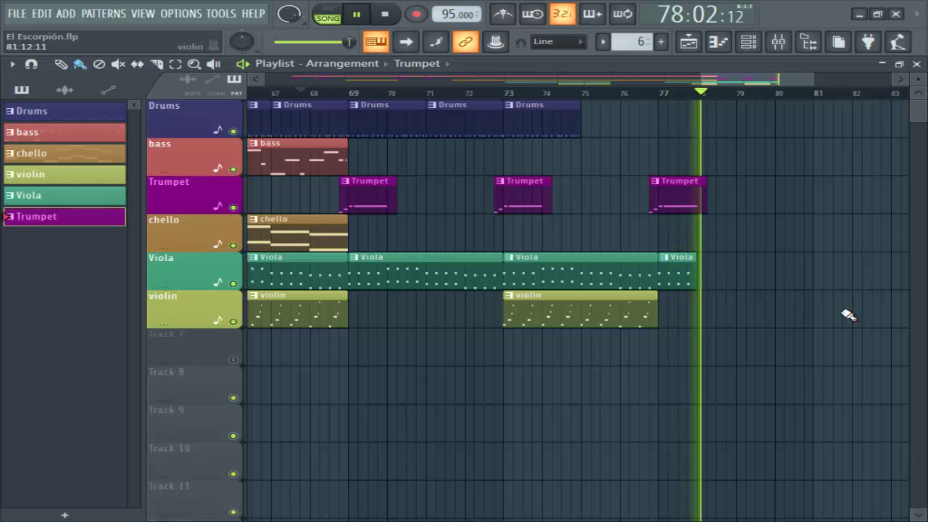
pyautogui.rightClick(673, 261)
pyautogui.click(445, 95)
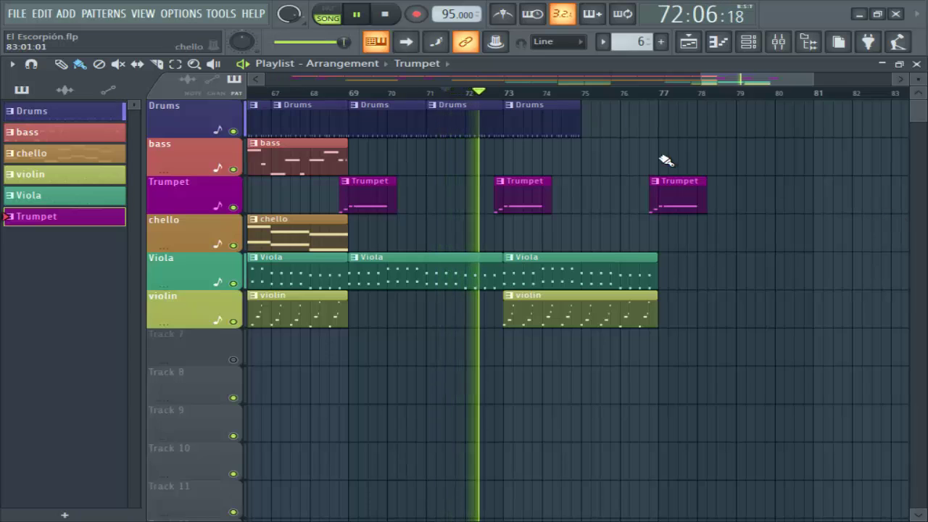
# - Add a Drums clip at bar 75, trim it to end just before bar 77, and pause playback
pyautogui.click(566, 121)
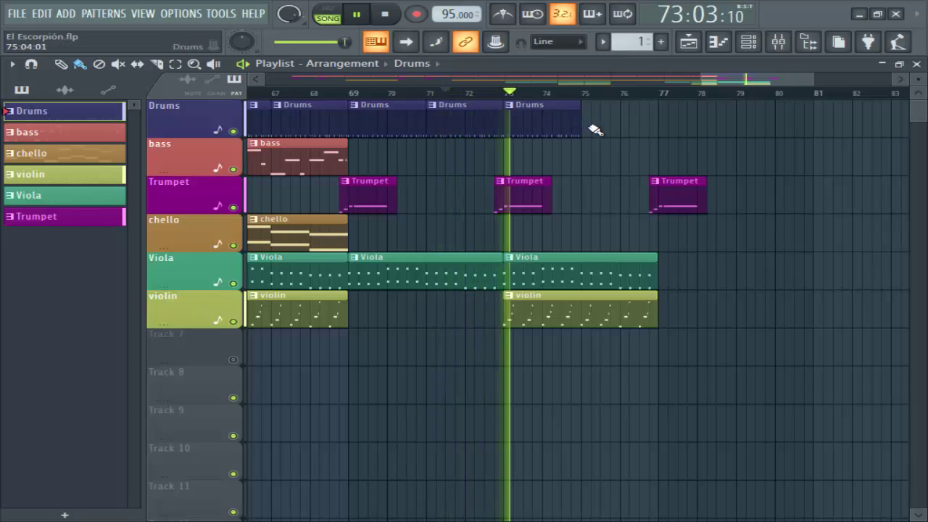
pyautogui.click(593, 127)
pyautogui.moveTo(626, 126)
pyautogui.mouseDown()
pyautogui.moveTo(616, 124)
pyautogui.moveTo(626, 126)
pyautogui.mouseUp()
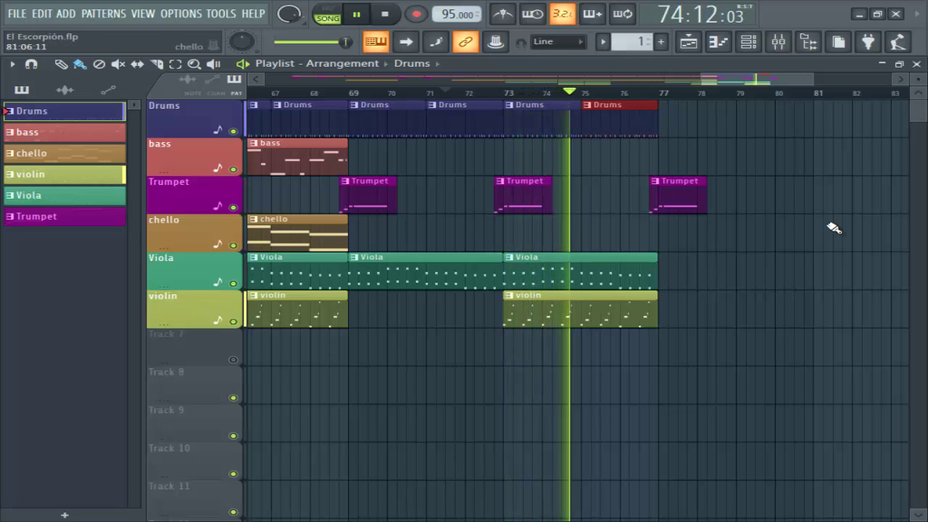
pyautogui.moveTo(658, 122); pyautogui.dragTo(640, 125)
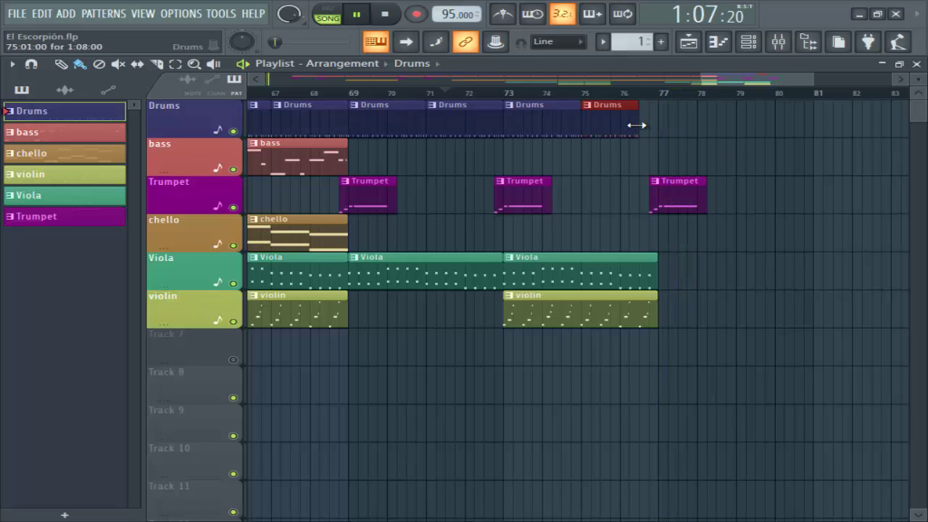
pyautogui.moveTo(636, 124); pyautogui.dragTo(645, 125)
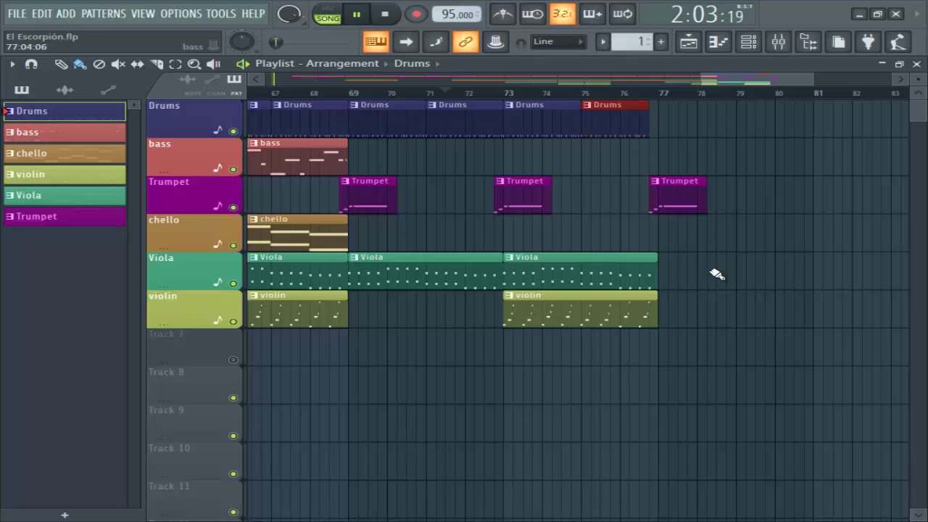
pyautogui.click(357, 13)
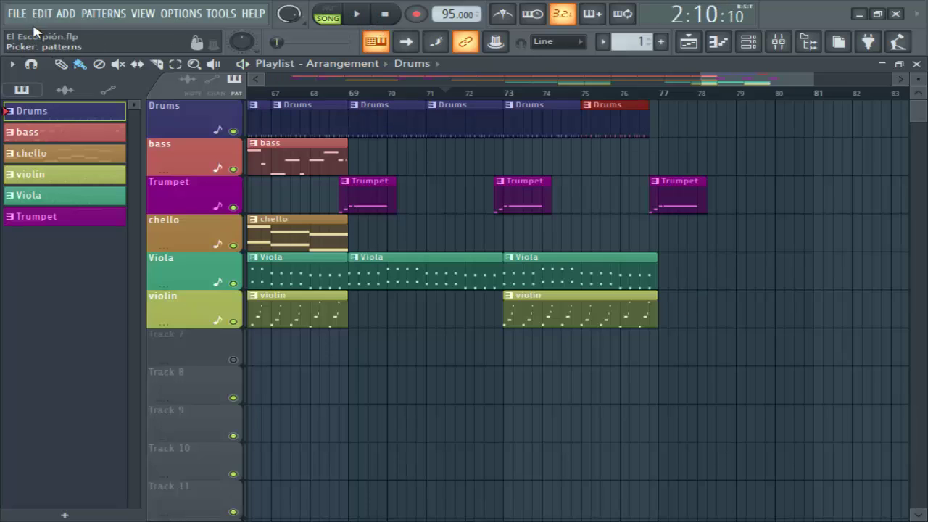